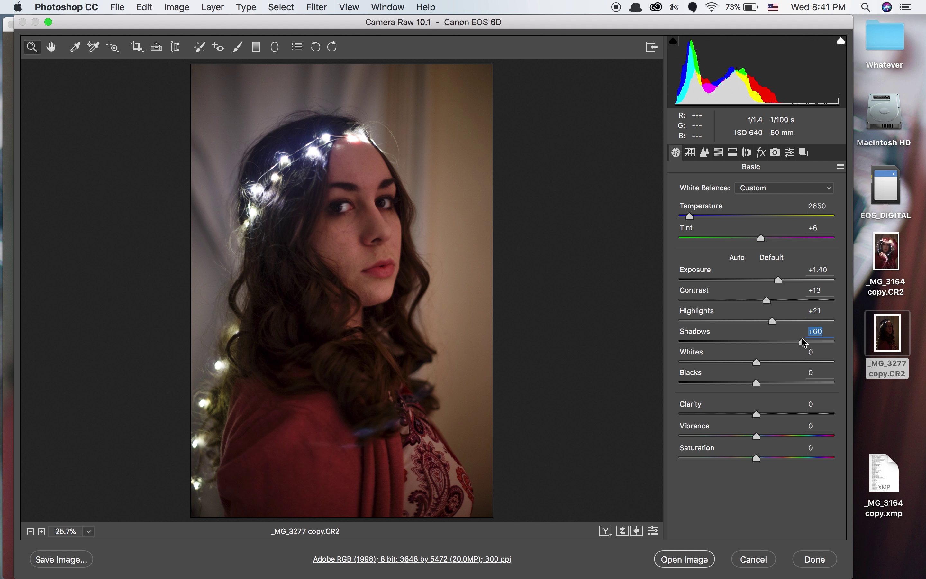
Step: Set the photo's Whites to +13 and Blacks to +59
drag(756, 362, 801, 383)
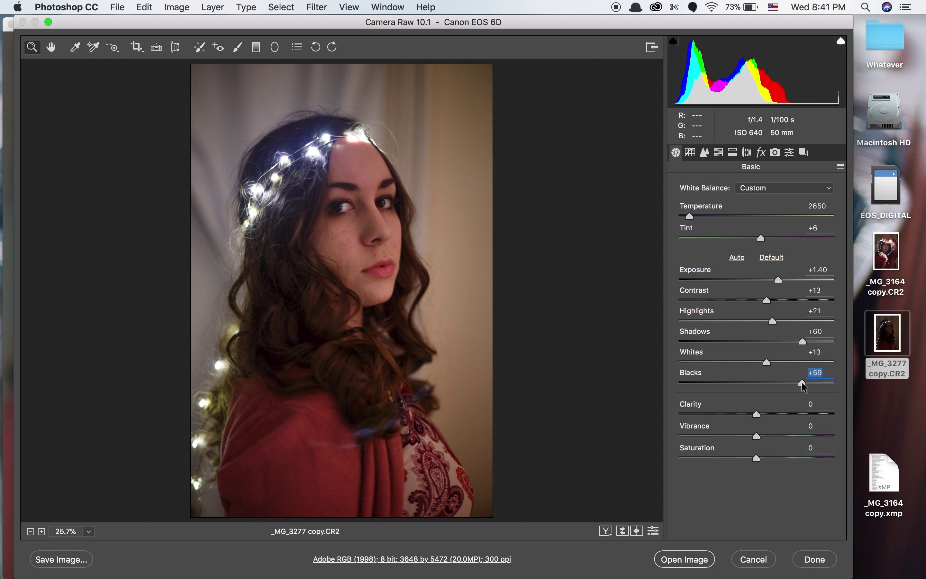
click(705, 153)
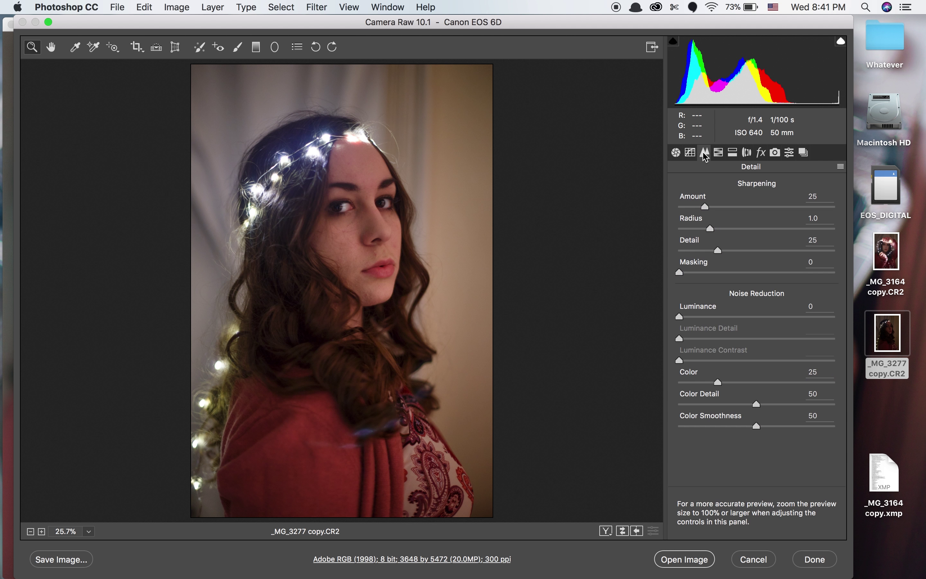
Step: Set the HSL hues to Reds -8, Oranges +7, Yellows -44 and Greens +32, and shift Blues and Purples toward negative values
click(719, 153)
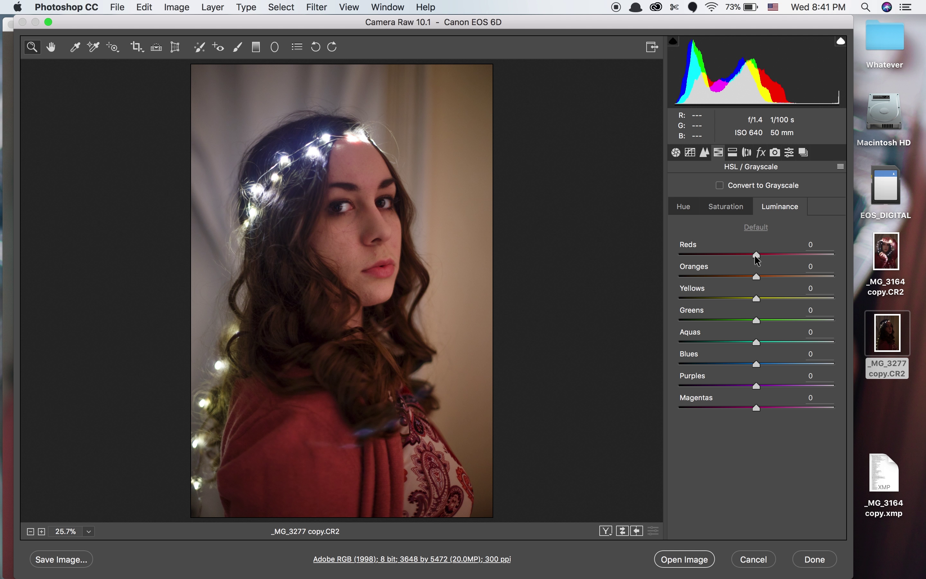
click(688, 210)
drag(757, 255, 779, 319)
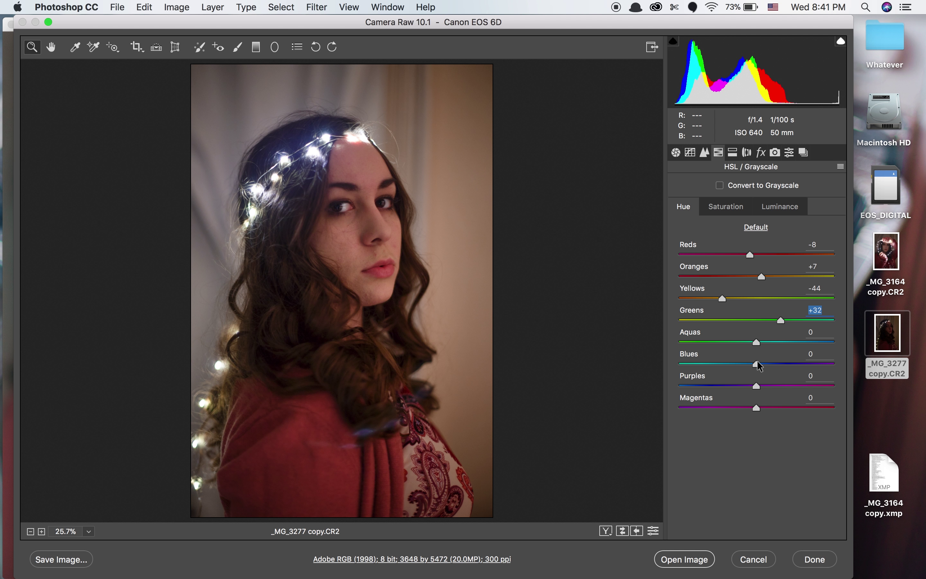
drag(757, 363, 700, 387)
click(756, 407)
Step: Set the HSL saturation to Reds +20, Oranges -3, Yellows -38, Greens -23, Aquas +19, Blues -23, Purples -25 and Magentas -73
click(726, 206)
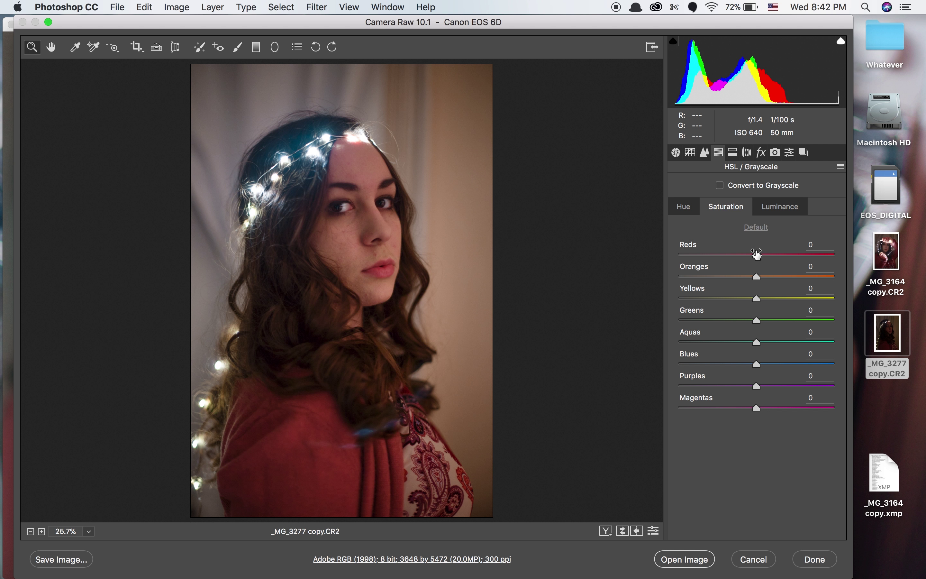
drag(768, 256, 706, 408)
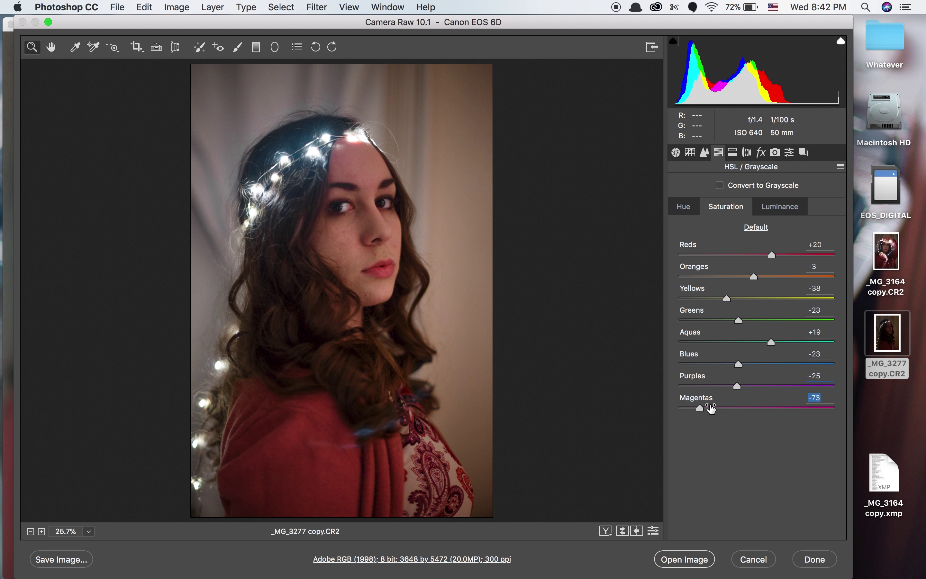
Step: Adjust the HSL luminance of the color ranges from Reds through Magentas
click(774, 208)
drag(757, 254, 802, 321)
drag(756, 341, 728, 407)
Step: Enable the lens profile corrections and lower the vignetting correction amount
click(732, 152)
click(747, 152)
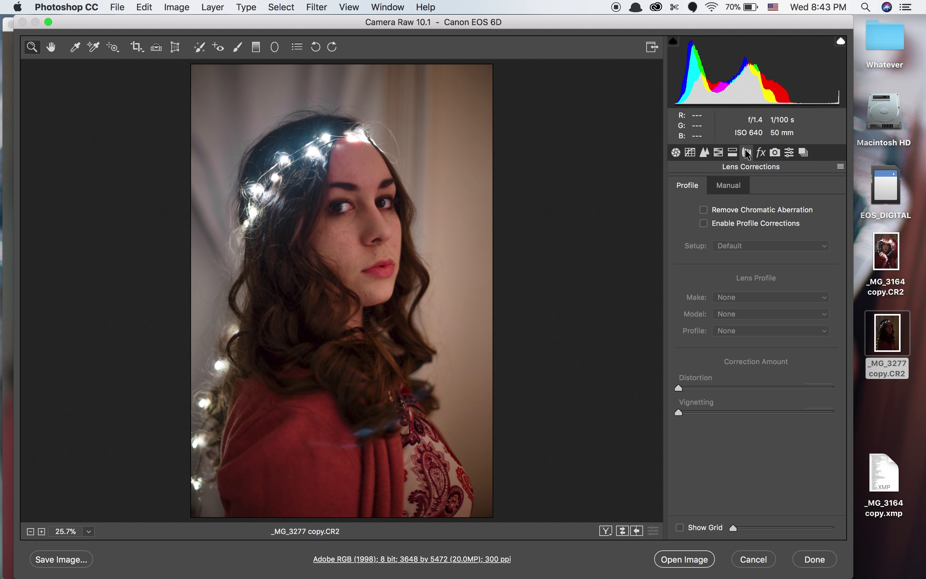
click(709, 221)
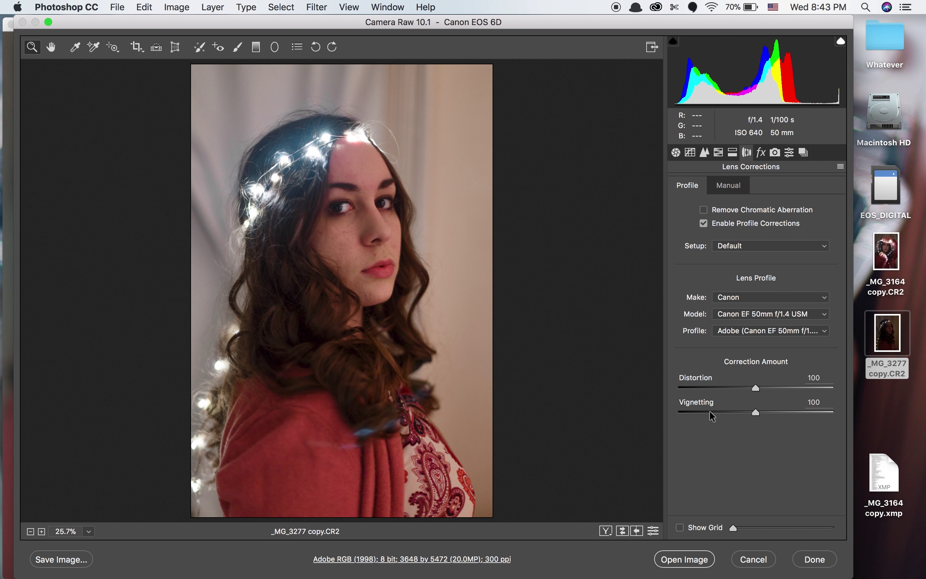
click(710, 411)
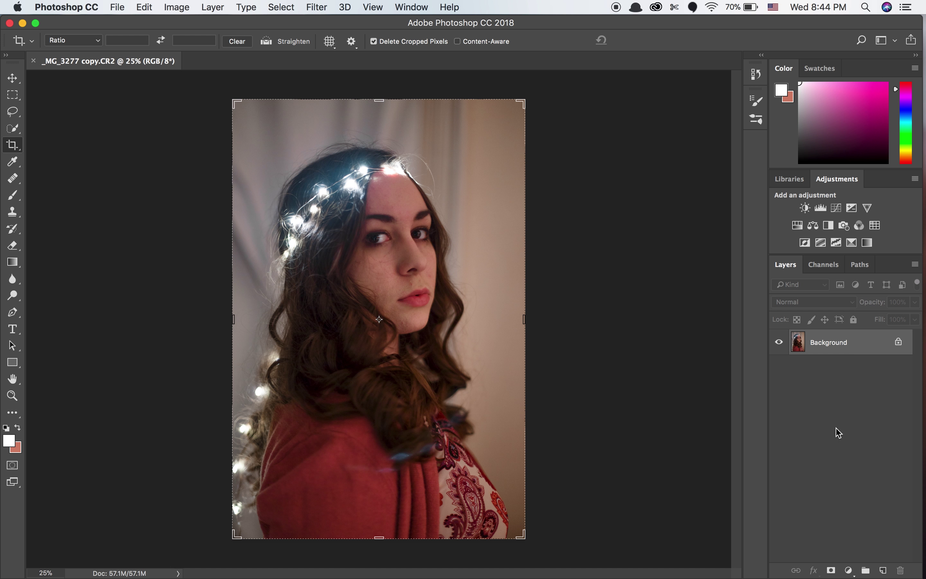
Step: Duplicate the Background layer as Background copy in the same document
right_click(843, 340)
click(799, 365)
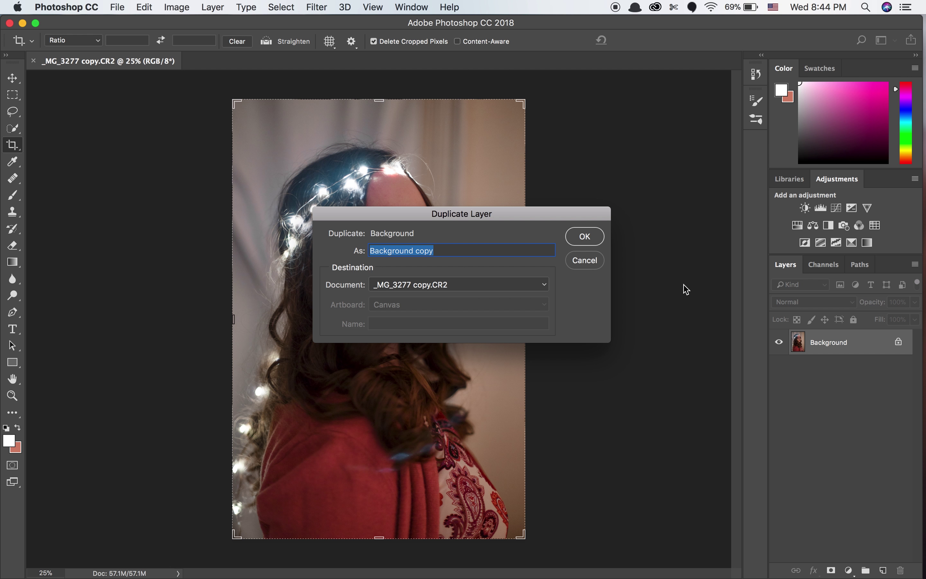
click(593, 234)
Step: Heal the marks on the cheek below the near eye with a 35 px Healing Brush, sampling nearby clean skin
key(z)
click(394, 269)
click(395, 269)
click(395, 268)
click(394, 269)
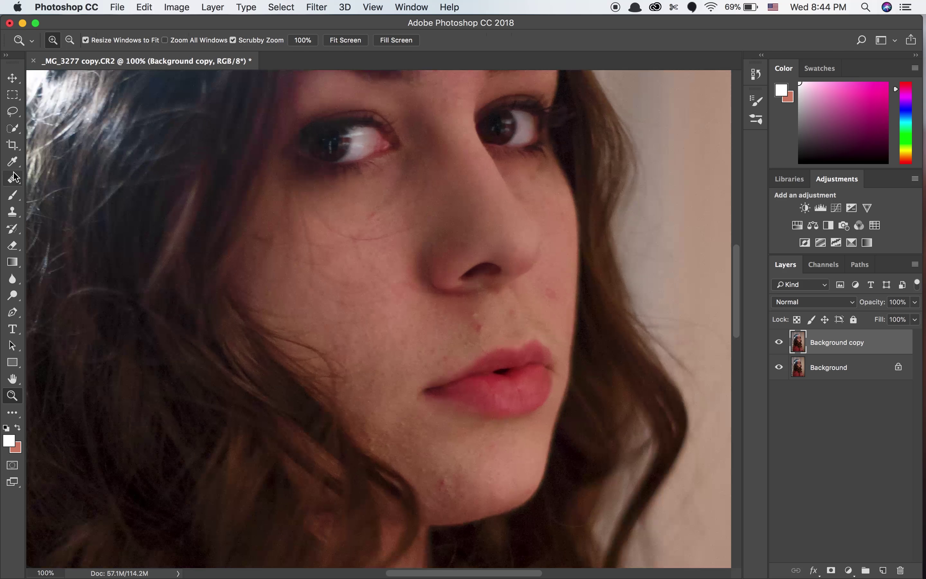
key(j)
alt+click(387, 227)
mouse_move(377, 238)
mouse_down()
mouse_move(344, 236)
mouse_move(318, 213)
mouse_up()
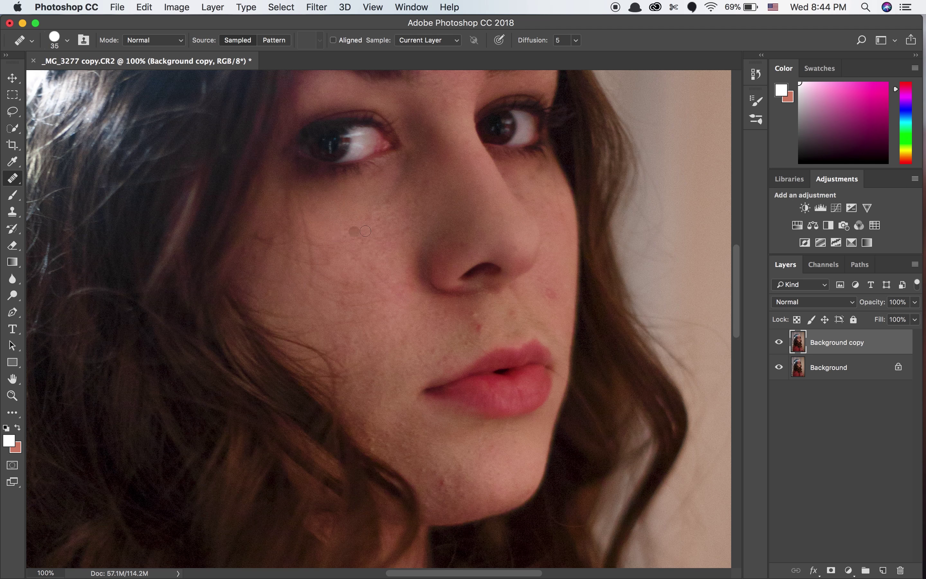
Step: Heal the remaining blemishes on the cheek and above the upper lip, using brush sizes between 25 and 35 px
alt+click(382, 251)
key(bracketleft)
key(bracketleft)
key(bracketright)
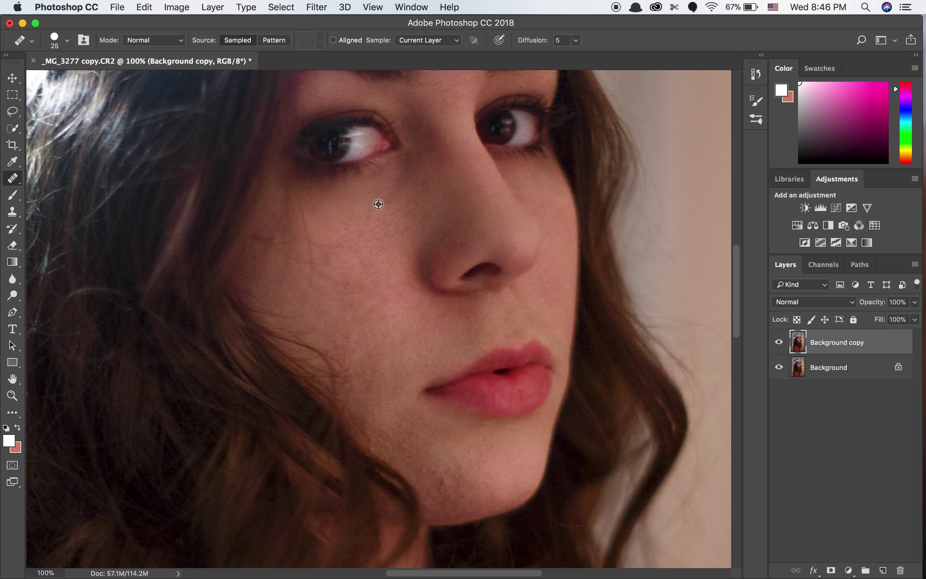
key(bracketright)
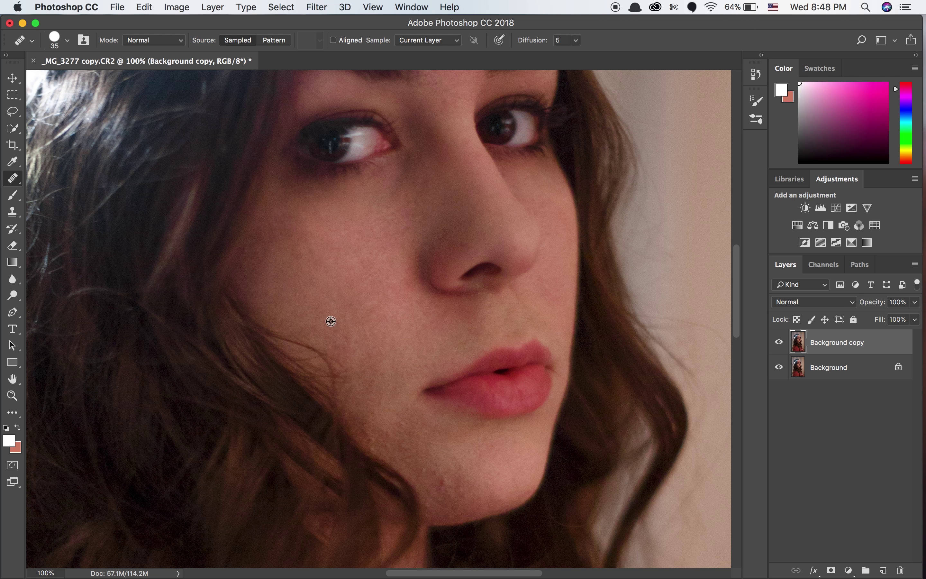
Step: Heal the blemishes on the chin and lower cheek, varying the Healing Brush size to fit each spot
key(bracketleft)
key(bracketleft)
key(bracketleft)
key(bracketright)
key(bracketright)
key(bracketright)
key(bracketleft)
key(bracketleft)
key(bracketleft)
Step: Heal the forehead skin above the eyebrows with a 30 px Healing Brush
scroll(506, 269, up, 5)
scroll(403, 249, up, 7)
key(bracketright)
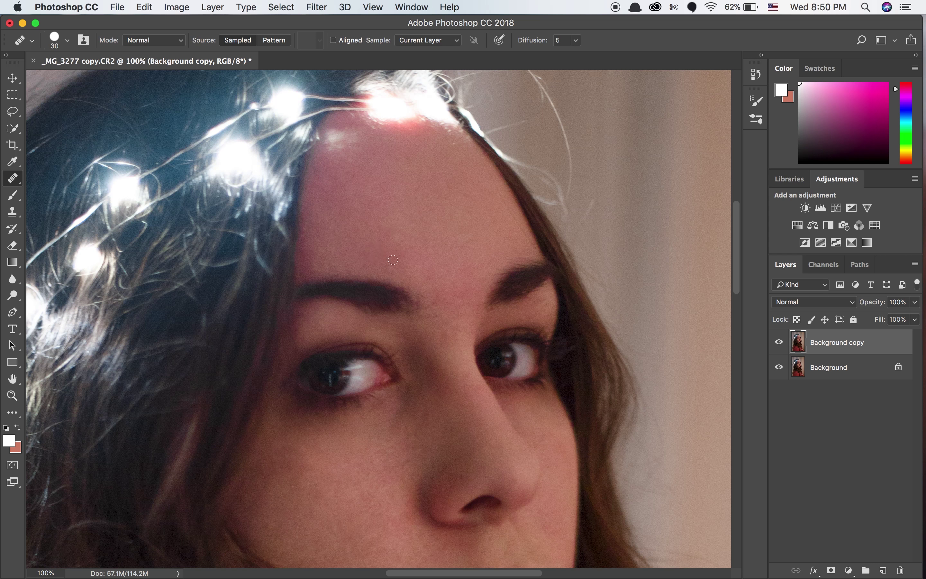
Step: Smooth the cheek skin beside the nose with a 50 px Healing Brush
scroll(465, 225, down, 7)
scroll(397, 223, down, 4)
key(bracketright)
key(bracketright)
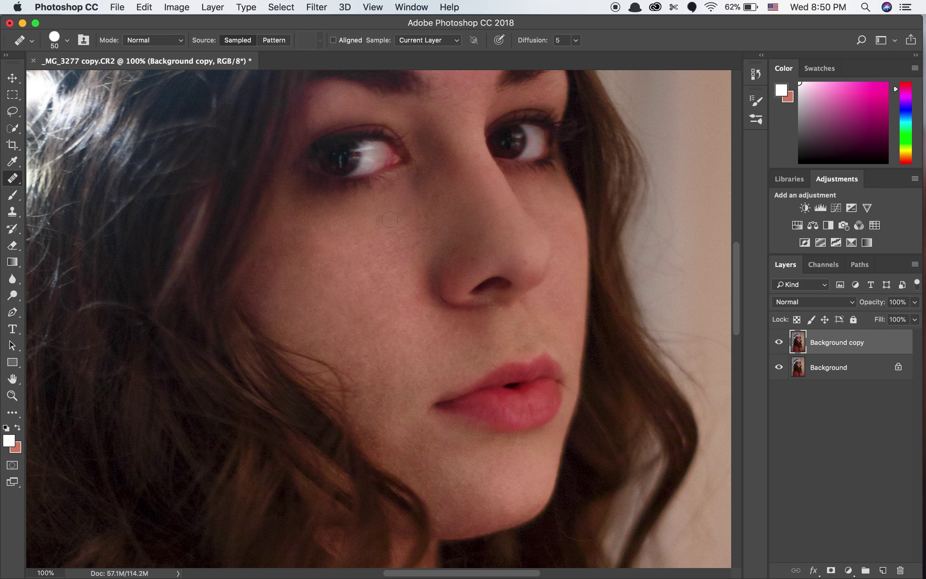
scroll(415, 309, up, 4)
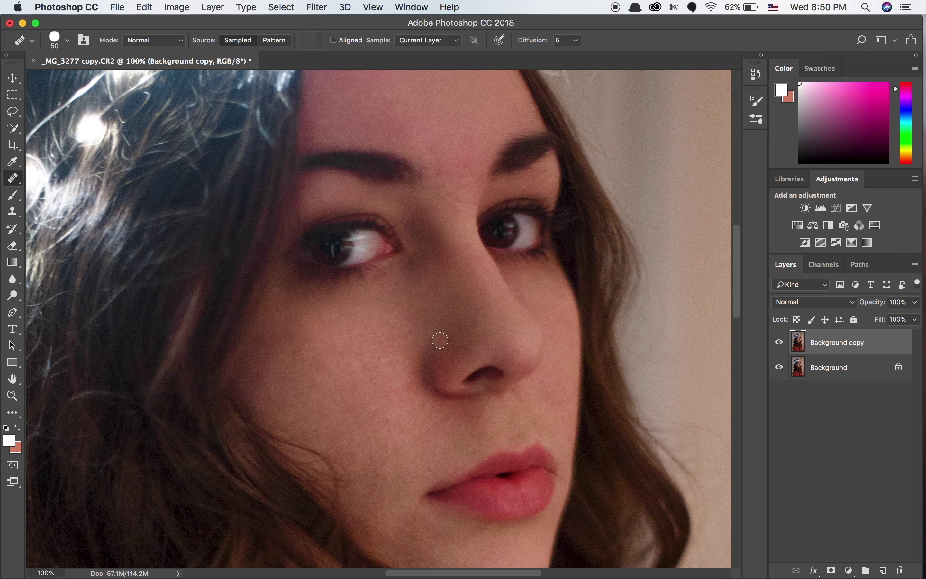
Step: Heal the skin along the nose and toward the far eye with a smaller Healing Brush
key(bracketleft)
key(bracketleft)
scroll(440, 306, left, 3)
mouse_move(460, 288)
mouse_down()
mouse_move(421, 283)
mouse_move(547, 233)
mouse_up()
Step: Heal the forehead skin near the hairline above the near eyebrow with a 50 px Healing Brush
key(bracketright)
key(bracketright)
key(bracketright)
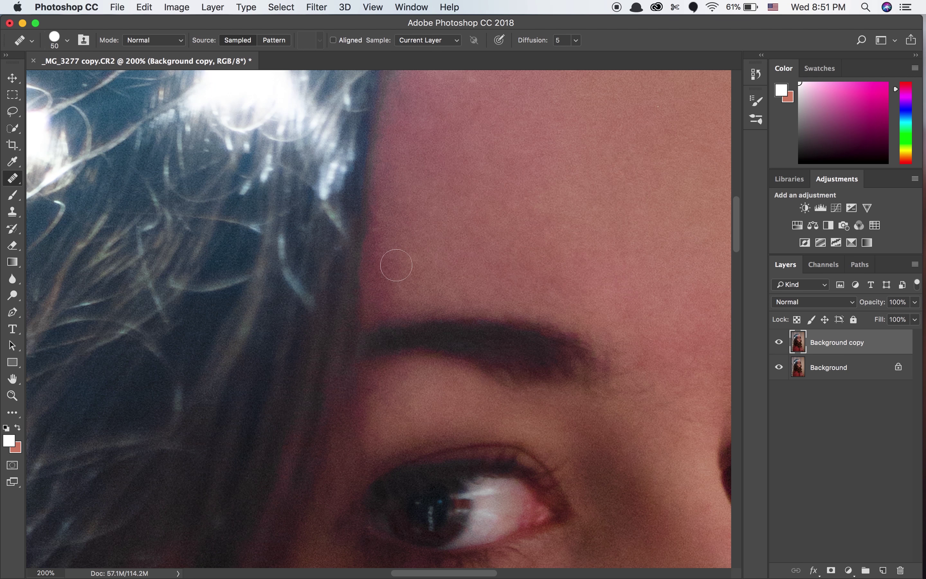
key(z)
key(super+0)
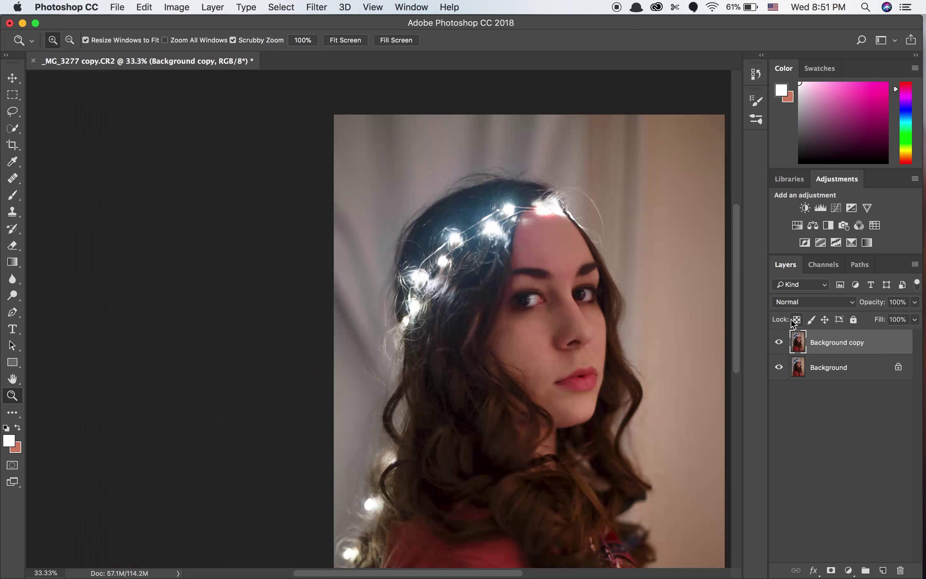
Step: Merge the retouched copy down into the background and duplicate the merged layer
right_click(838, 344)
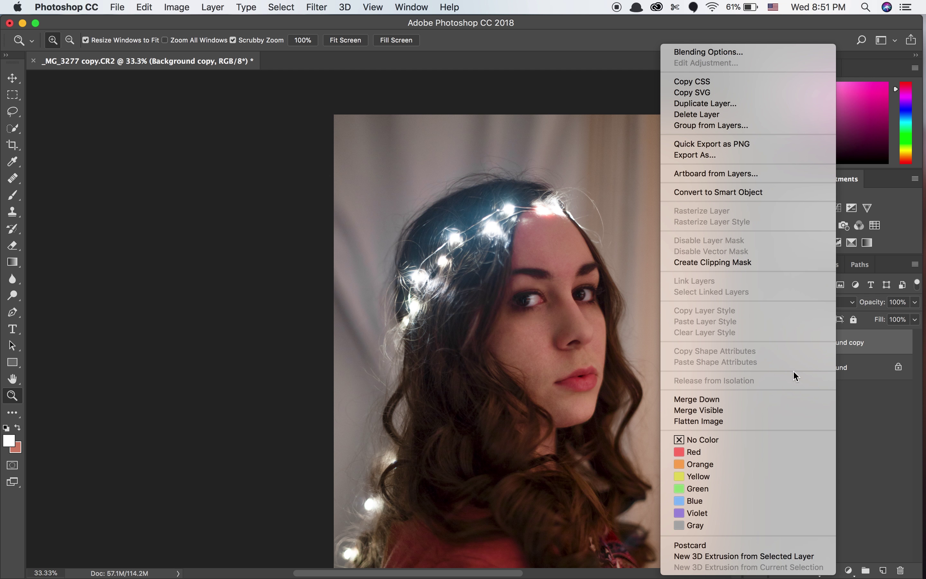
click(788, 399)
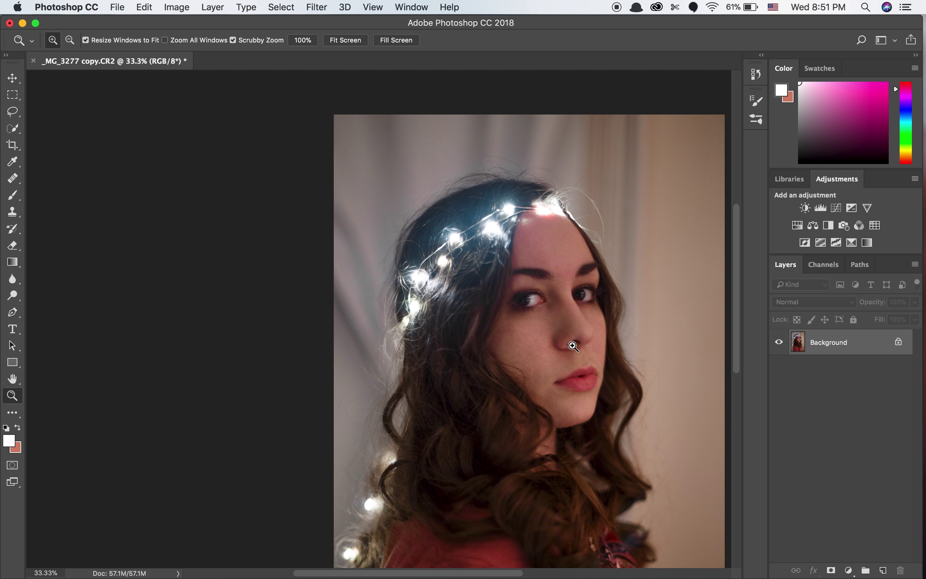
key(super+j)
Step: Darken the shadows around the hair and face with the Burn tool, using Shadows range, 3% exposure and a 500 px brush
click(13, 280)
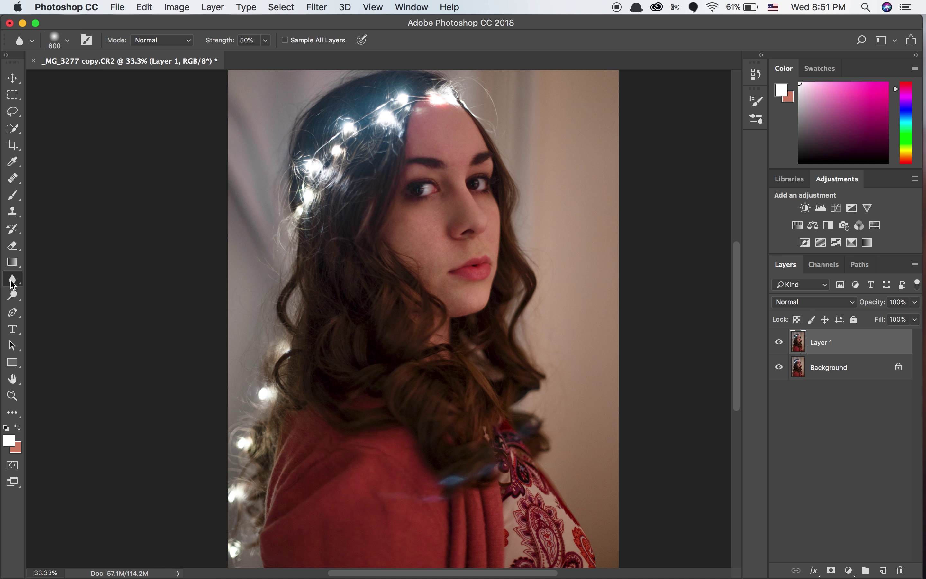
click(12, 281)
click(11, 297)
click(45, 306)
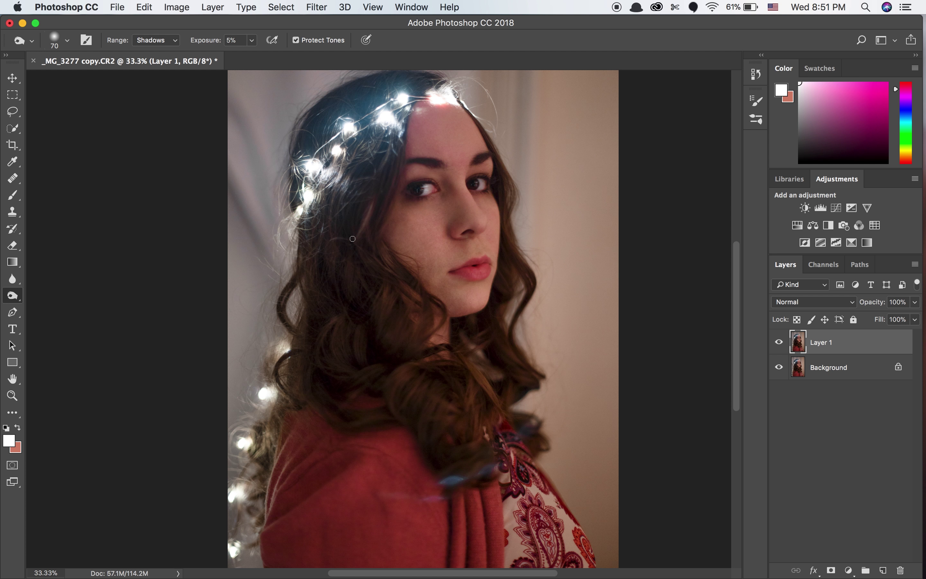
key(bracketright)
key(bracketright)
key(bracketright)
click(252, 40)
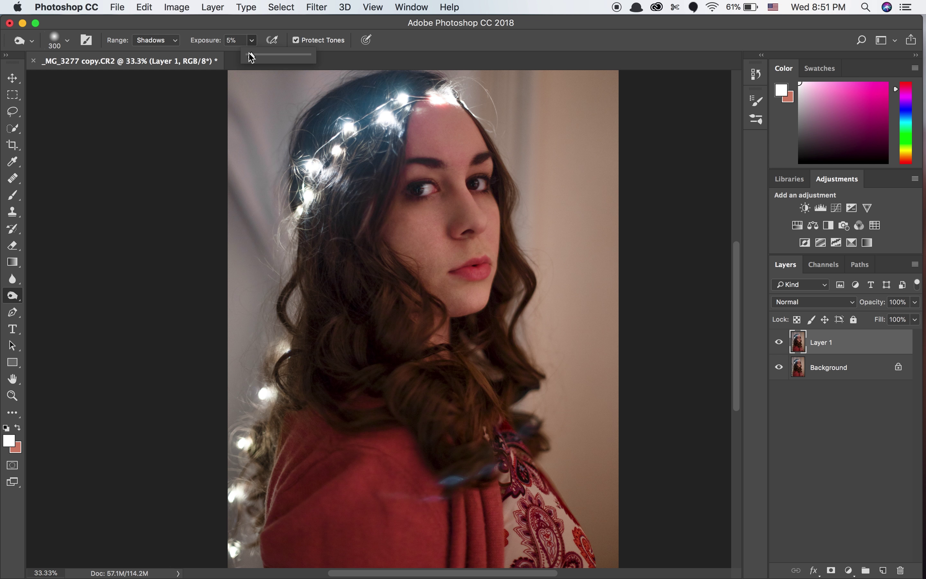
drag(244, 58, 243, 58)
key(bracketright)
key(bracketright)
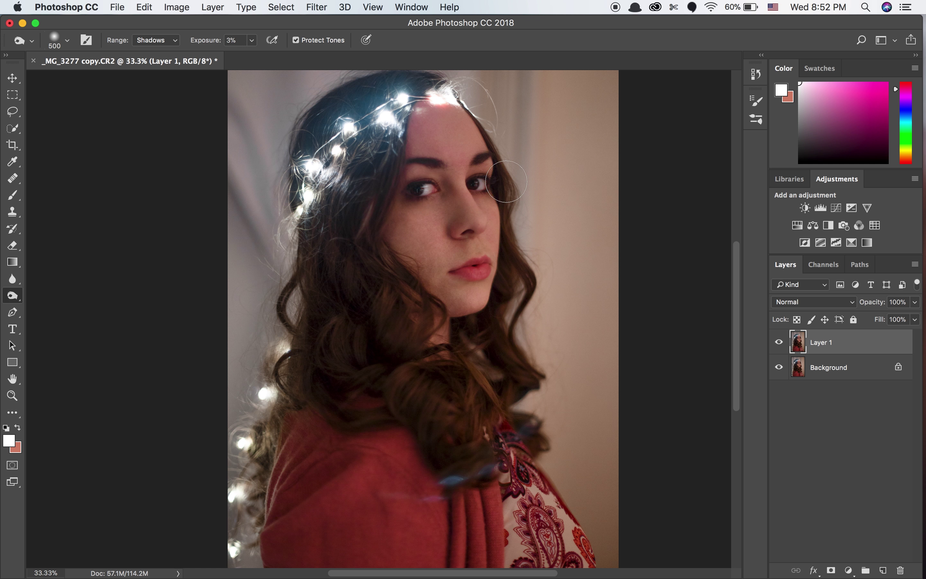
scroll(463, 367, up, 3)
scroll(462, 368, up, 2)
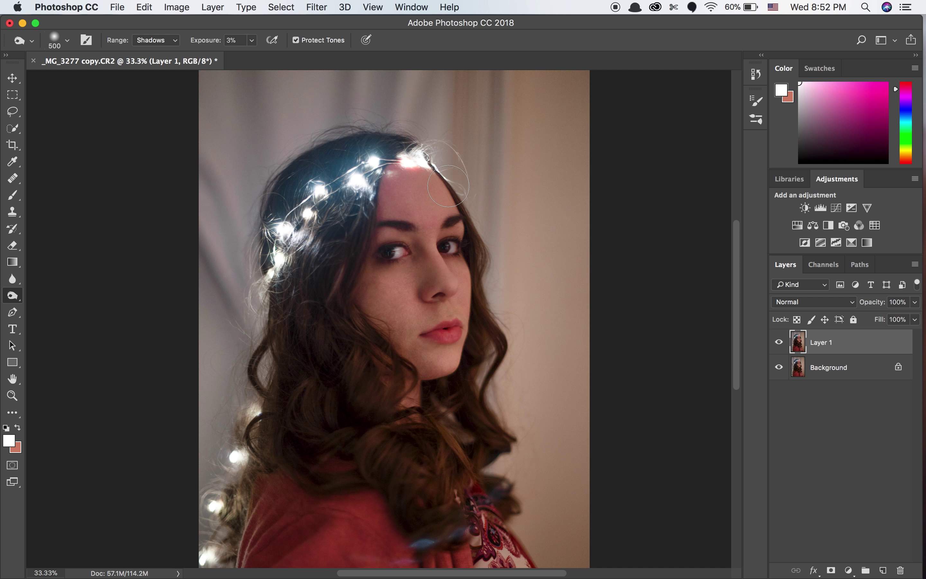
Step: Brighten the highlights on the cheeks with the Dodge tool, using Highlights range and 4% exposure
drag(12, 295, 55, 289)
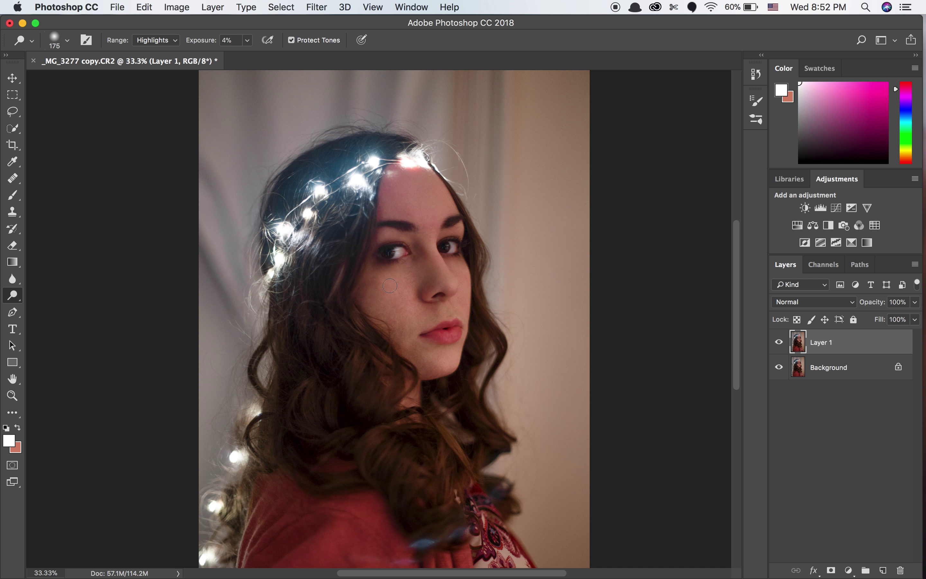
mouse_move(405, 286)
mouse_down()
mouse_move(378, 278)
mouse_move(405, 299)
mouse_move(398, 278)
mouse_move(374, 295)
mouse_move(382, 309)
mouse_move(372, 292)
mouse_move(390, 308)
mouse_up()
key(bracketleft)
mouse_move(462, 274)
mouse_down()
mouse_move(394, 272)
mouse_move(434, 313)
mouse_move(452, 312)
mouse_move(451, 358)
mouse_move(438, 370)
mouse_move(407, 332)
mouse_up()
Step: Dodge larger highlight areas of the face and hair with a 250 px brush at 3% exposure
key(z)
click(436, 288)
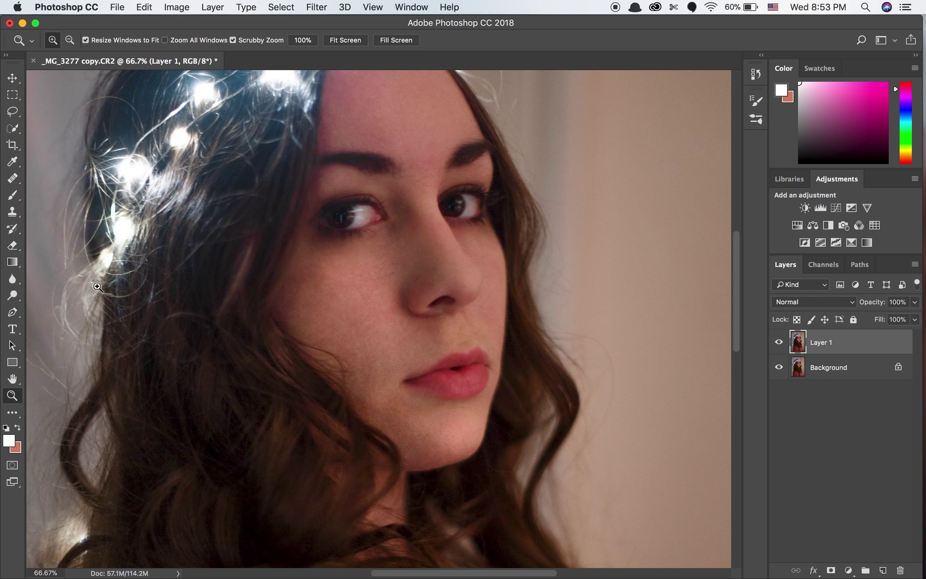
click(12, 295)
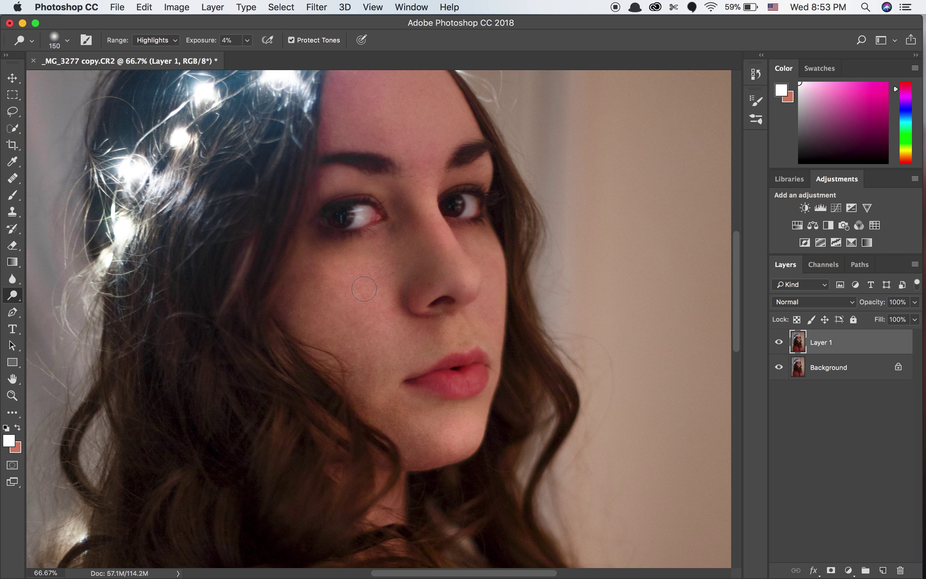
key(bracketright)
key(bracketright)
key(bracketright)
drag(248, 40, 250, 67)
scroll(289, 436, down, 2)
scroll(289, 436, down, 5)
drag(247, 40, 251, 58)
scroll(254, 303, up, 10)
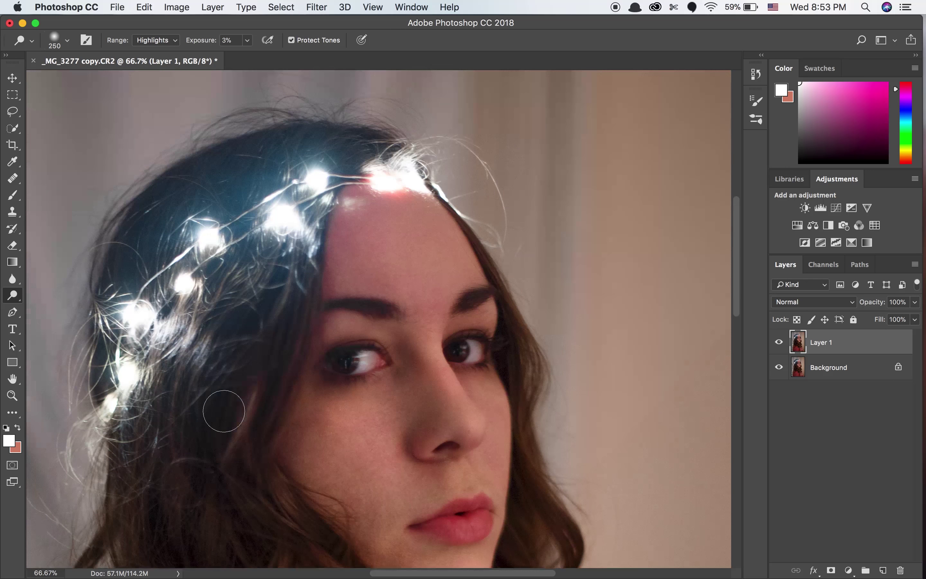
Step: Dodge the finer highlights on the face and hair strands with a 125 px brush
key(bracketleft)
key(bracketleft)
key(bracketleft)
key(bracketleft)
scroll(538, 296, down, 4)
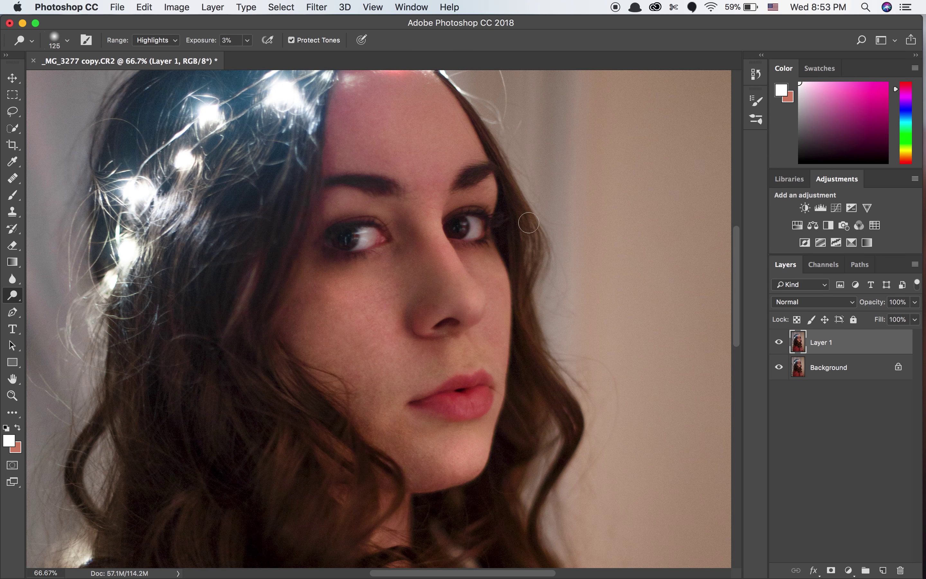
scroll(535, 230, down, 6)
scroll(547, 268, up, 3)
scroll(544, 364, down, 5)
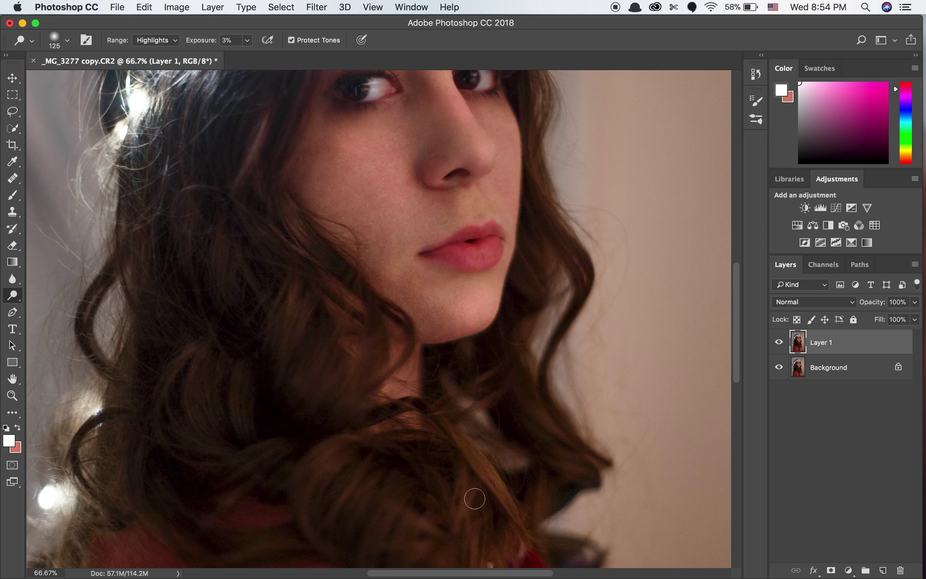
Step: Burn the shadows in the hair and clothing with a 700 px brush at 3% exposure, and merge the layer into the background
key(z)
key(super+minus)
key(super+minus)
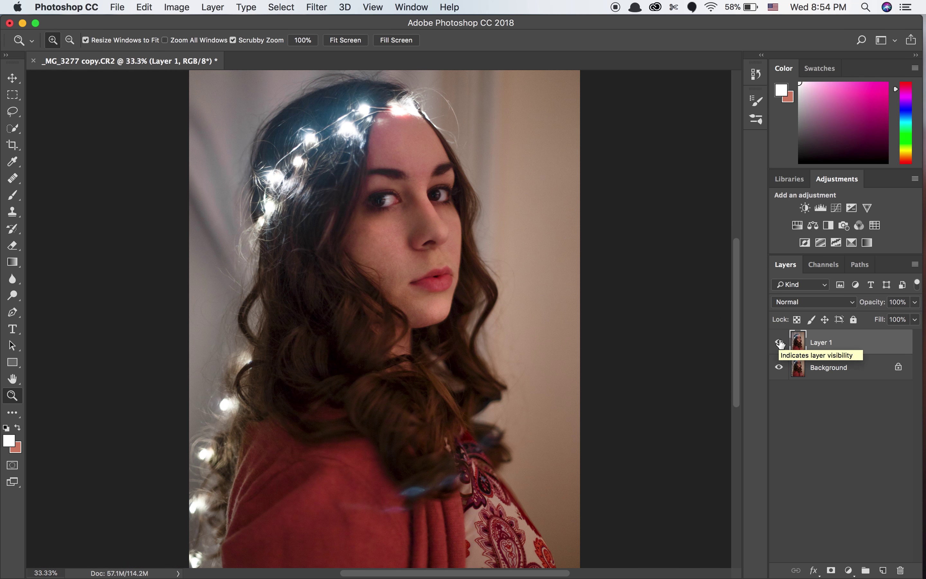
scroll(588, 455, down, 6)
drag(12, 295, 53, 308)
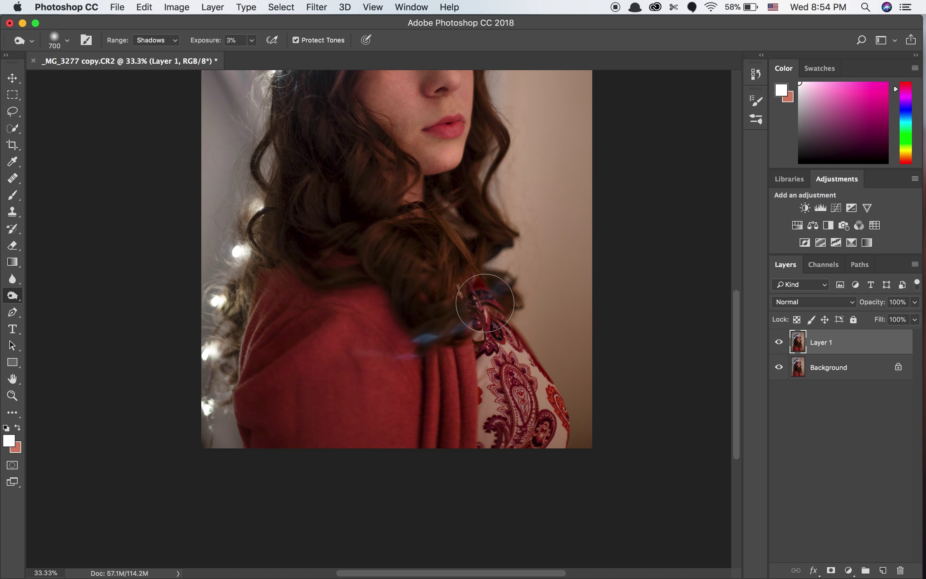
scroll(452, 423, up, 7)
key(super+e)
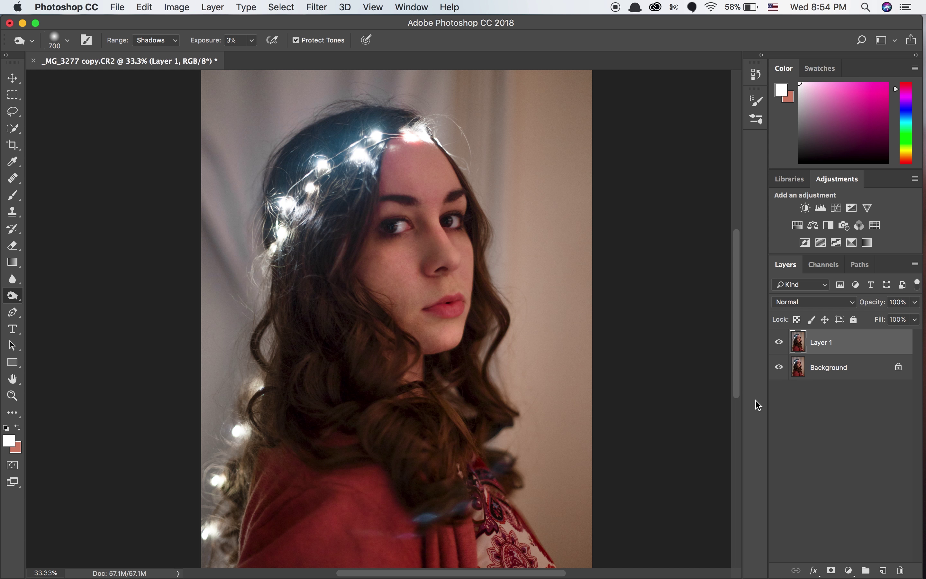
Step: Set the layer's blend mode to Color and paint red blush on the cheek with a soft 500 px brush
key(b)
click(813, 302)
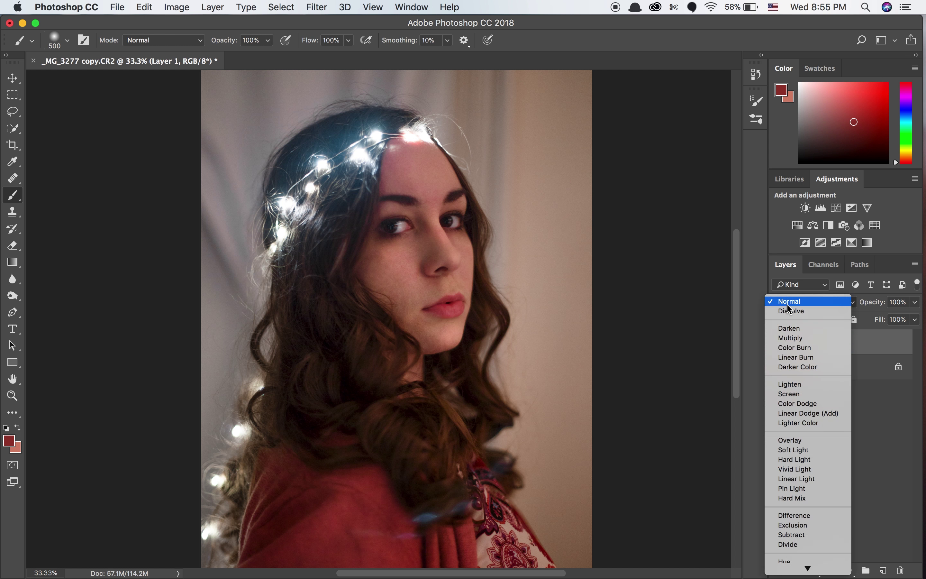
click(790, 558)
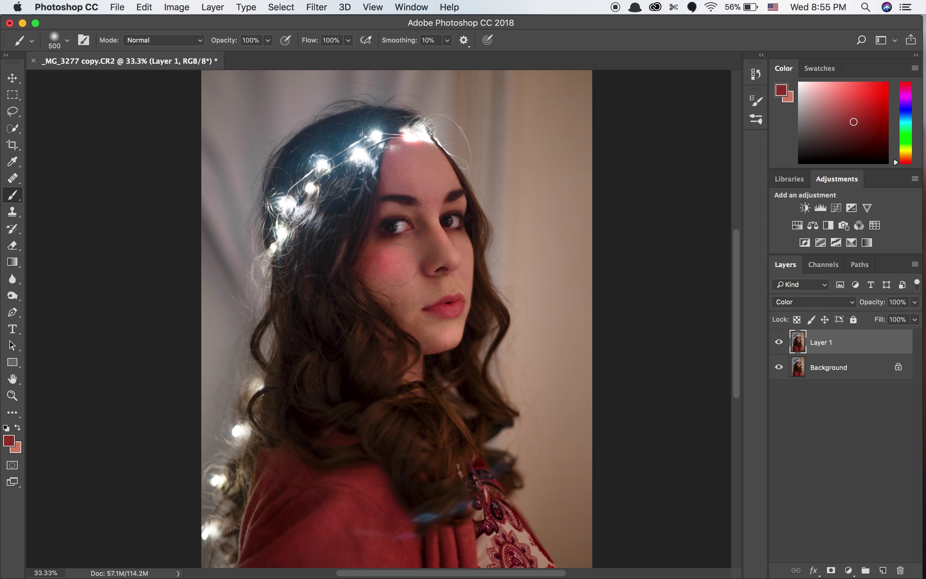
Step: Select the woman, including her hair and the string lights beside it, with the Quick Selection tool
key(w)
drag(375, 123, 253, 421)
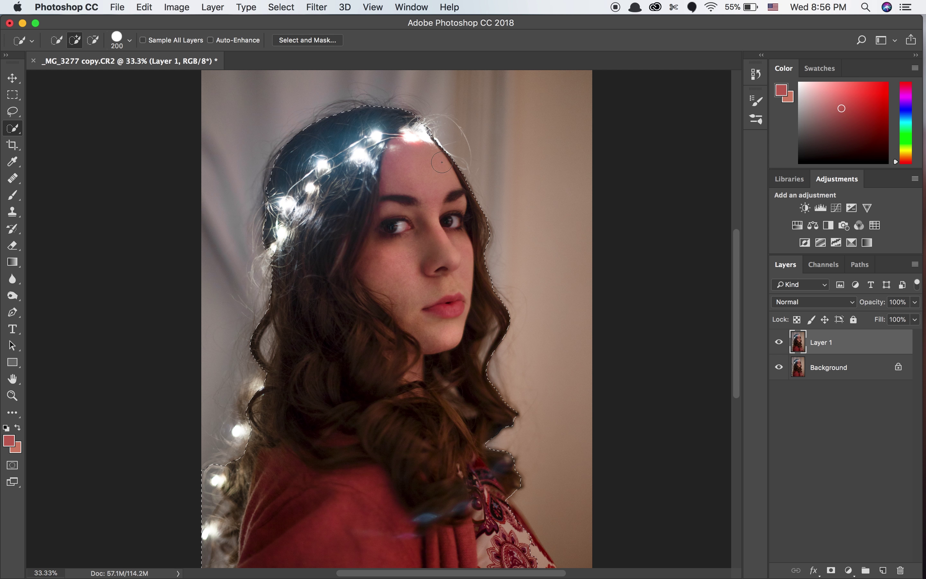
click(242, 447)
Step: Fill the loosely outlined figure on the upper layer with Content-Aware background, and deselect
key(l)
key(shift+F5)
key(Return)
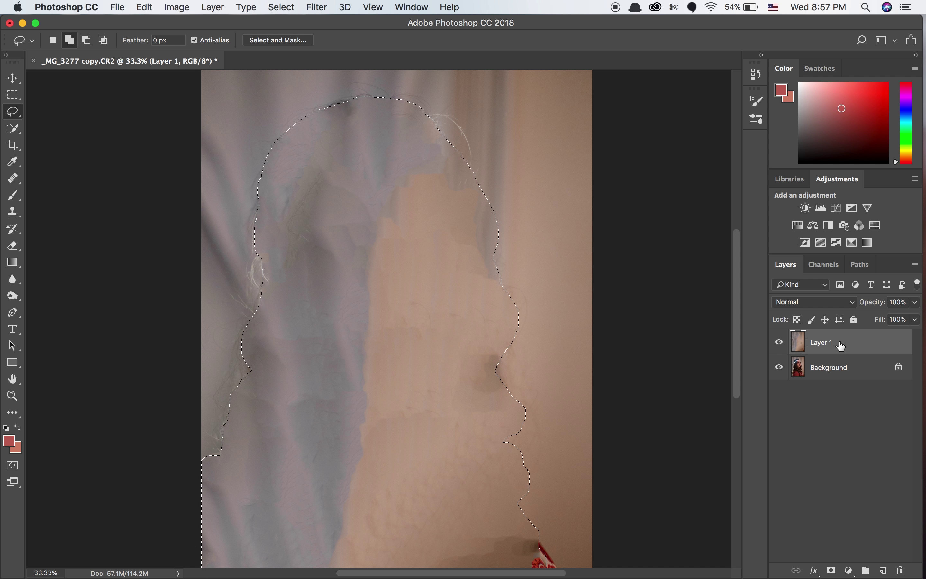
key(super+d)
Step: Remove the leftover red clothing at the lower edge of the filled background with the Clone Stamp and Healing Brush
click(13, 178)
scroll(398, 321, down, 6)
click(12, 212)
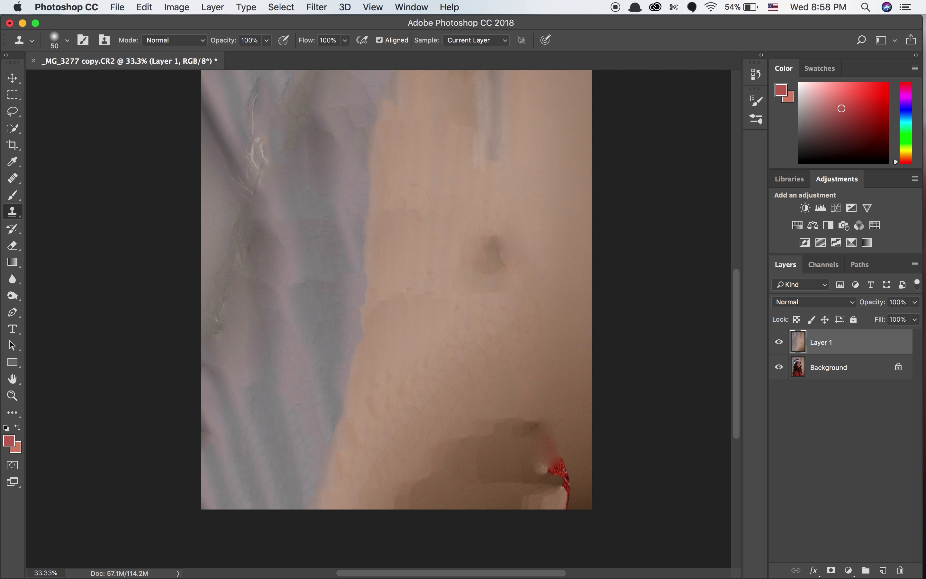
alt+click(550, 393)
drag(551, 444, 539, 490)
click(13, 178)
mouse_move(546, 437)
mouse_down()
mouse_move(555, 472)
mouse_move(547, 500)
mouse_up()
Step: Heal the leftover hair strands along the gray curtain side of the background, sampling clean curtain nearby
key(bracketright)
key(bracketright)
scroll(566, 502, up, 3)
drag(229, 378, 227, 390)
key(bracketleft)
key(bracketleft)
key(bracketleft)
alt+click(225, 284)
drag(264, 245, 253, 306)
Step: Heal the remaining head and hair outline in the upper part of the background layer
scroll(267, 248, up, 8)
drag(274, 306, 279, 367)
alt+click(366, 161)
mouse_move(366, 194)
mouse_down()
mouse_move(353, 167)
mouse_move(353, 213)
mouse_move(398, 127)
mouse_move(380, 195)
mouse_move(414, 179)
mouse_move(427, 191)
mouse_move(422, 209)
mouse_move(441, 196)
mouse_up()
scroll(464, 223, down, 5)
Step: Apply a Gaussian Blur with a radius of 88.4 pixels to the cleaned background layer
key(z)
alt+click(434, 283)
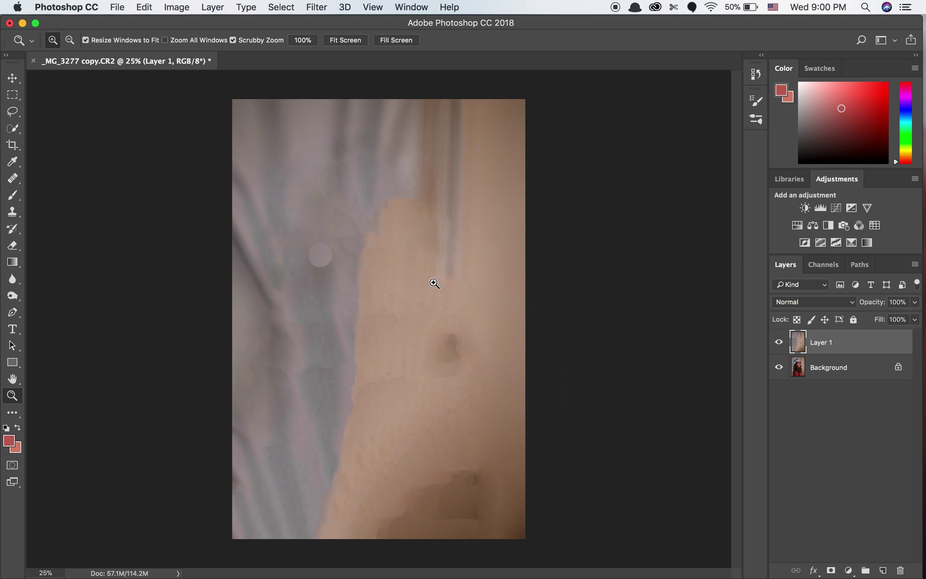
click(317, 7)
mouse_move(323, 156)
click(506, 207)
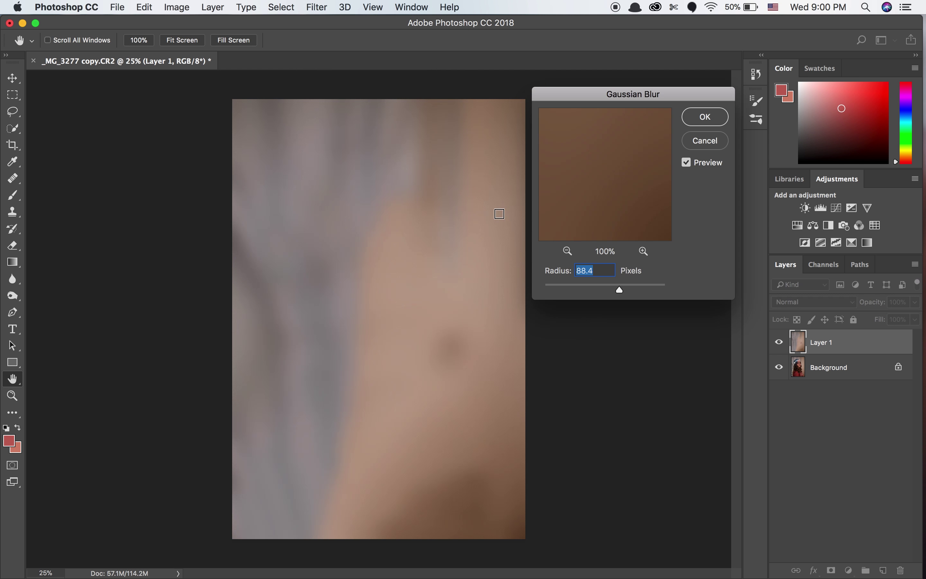
key(Return)
Step: Add a black mask to the blurred layer and paint white across the backdrop above the head with a large soft brush
click(831, 571)
key(super+i)
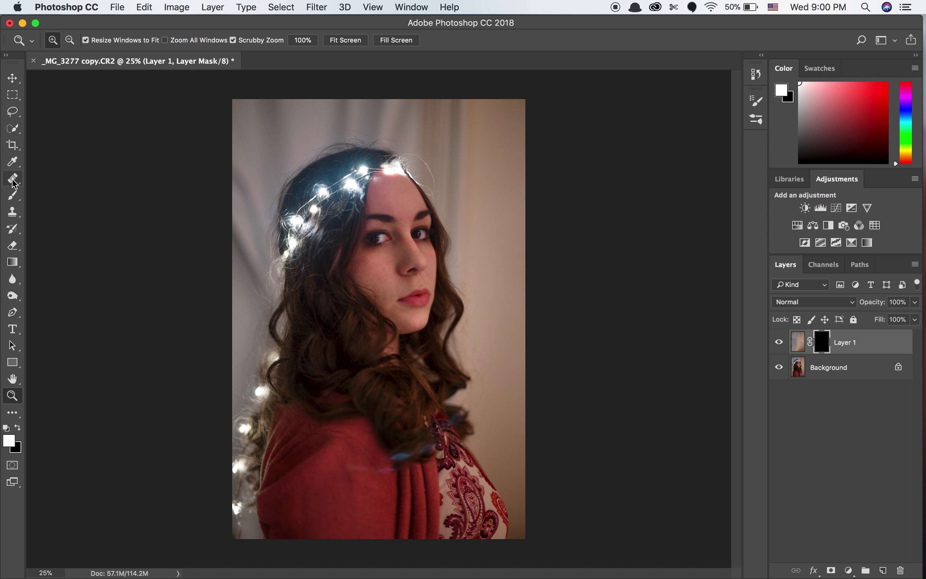
key(b)
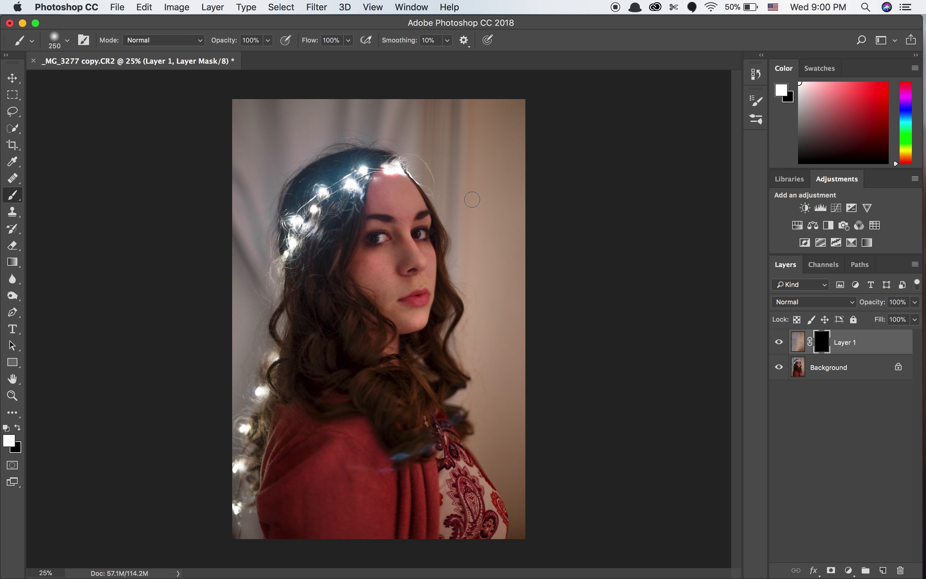
key(bracketright)
key(bracketright)
key(bracketright)
key(bracketright)
key(bracketright)
key(bracketright)
key(bracketright)
key(bracketright)
key(bracketright)
key(bracketleft)
mouse_move(537, 134)
mouse_down()
mouse_move(395, 82)
mouse_move(269, 87)
mouse_move(189, 198)
mouse_move(241, 218)
mouse_up()
Step: Reveal the blurred backdrop closer around the figure by painting white on the mask with a 400 px brush
key(bracketleft)
key(bracketleft)
key(bracketleft)
key(bracketleft)
key(bracketleft)
key(bracketleft)
key(bracketleft)
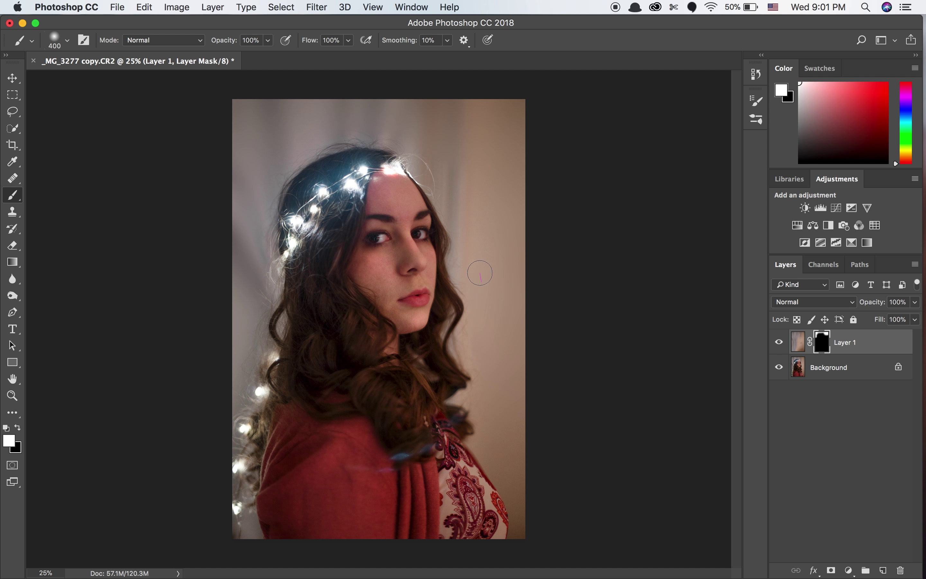
Step: Refine the mask along the hair edges on both sides of the figure with a white 250 px brush
key(z)
click(433, 109)
click(13, 179)
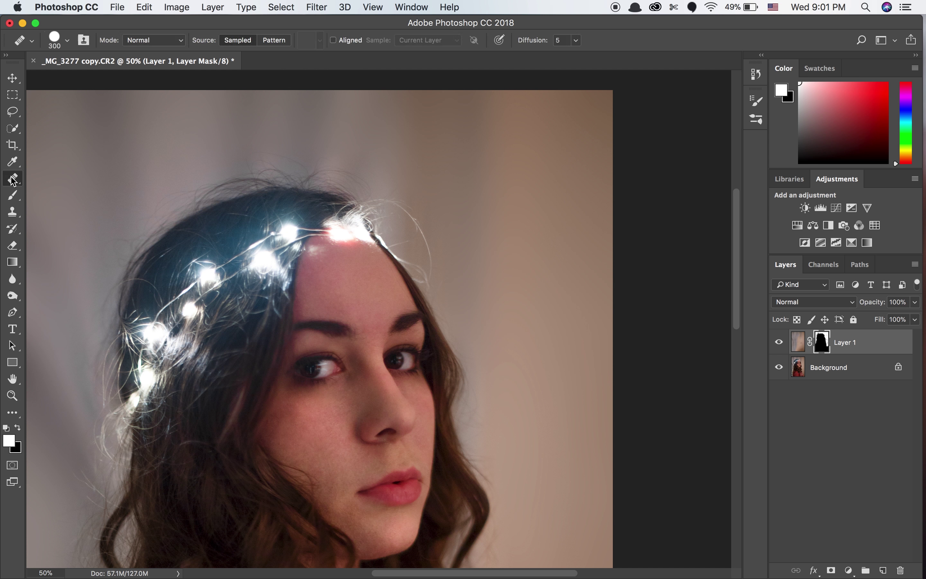
click(13, 194)
scroll(269, 176, left, 5)
scroll(269, 175, down, 2)
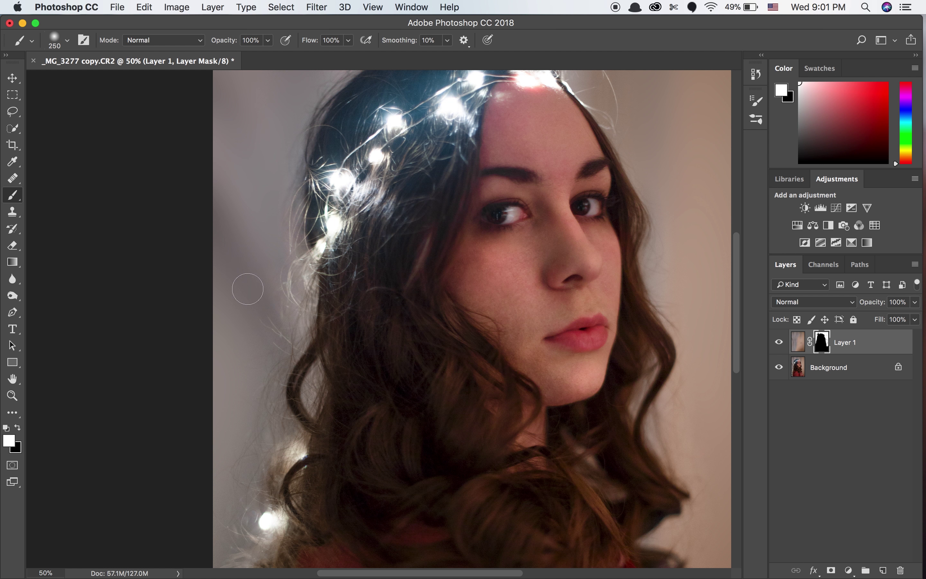
scroll(246, 283, down, 1)
scroll(254, 296, down, 8)
scroll(243, 402, right, 8)
scroll(243, 402, up, 2)
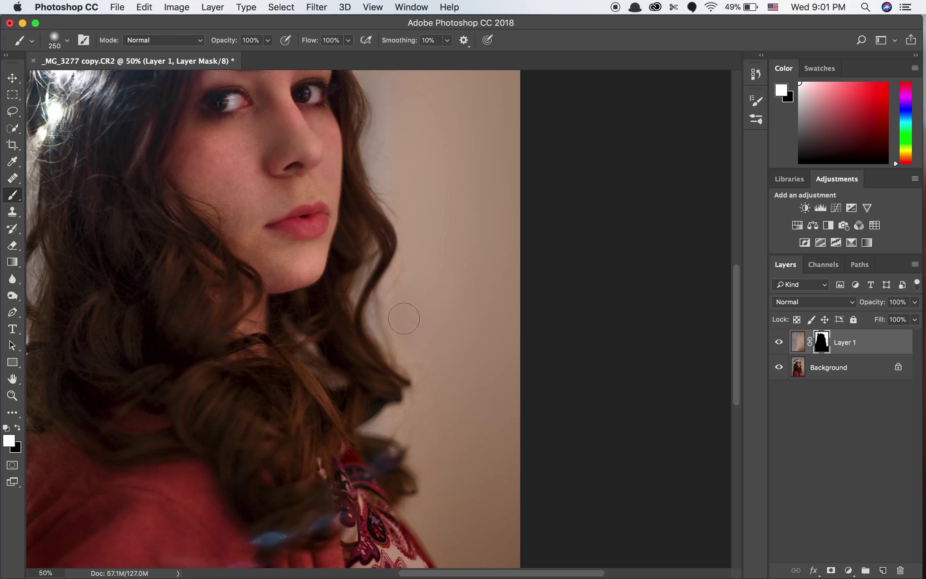
scroll(403, 310, up, 2)
scroll(437, 398, up, 2)
scroll(437, 398, left, 1)
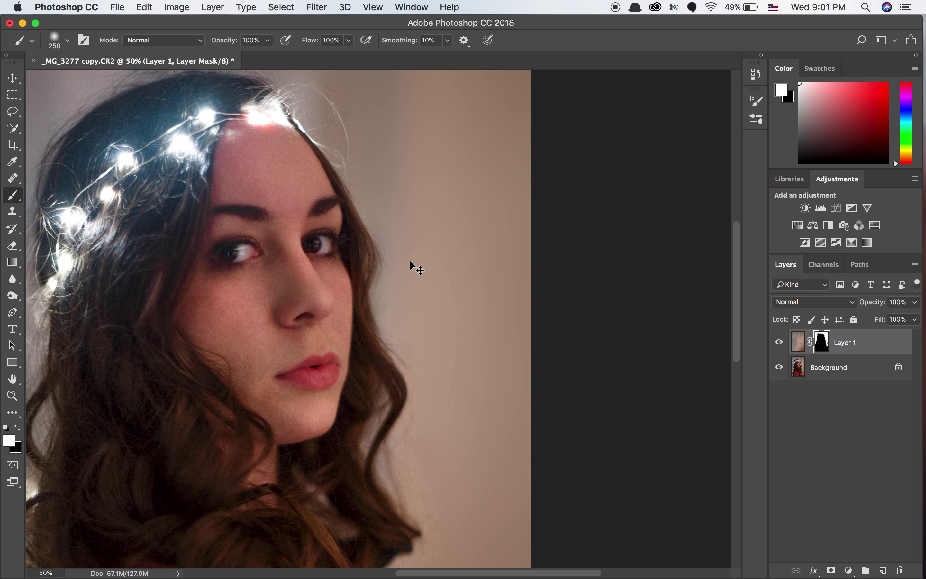
Step: Set the brush opacity to 30% and compare the background with the blurred layer hidden and shown while checking the mask edges
key(super+minus)
key(3)
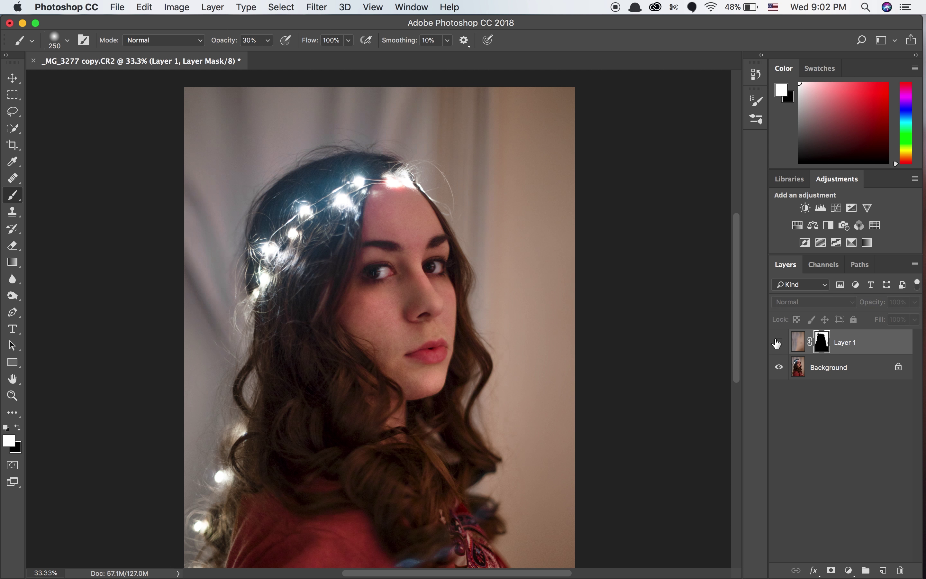
scroll(492, 206, left, 4)
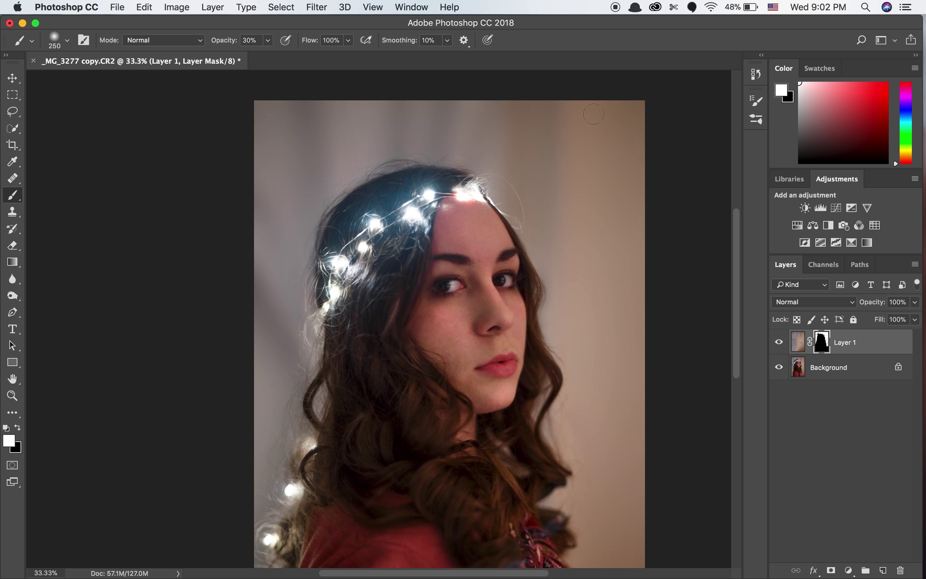
scroll(289, 339, down, 6)
scroll(268, 361, down, 3)
scroll(268, 361, left, 1)
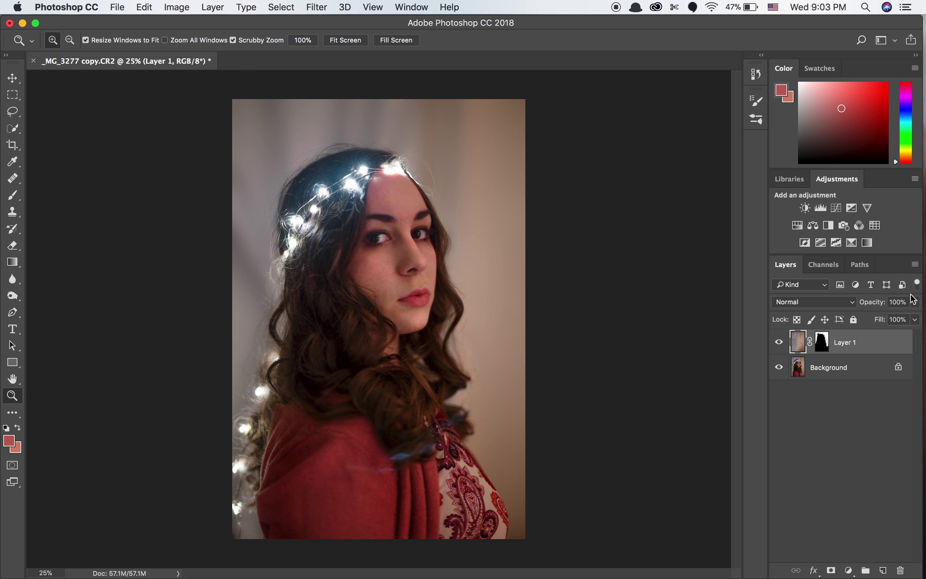
Step: Lower the blurred background layer's opacity to 91% and merge it down into the Background
drag(914, 301, 910, 323)
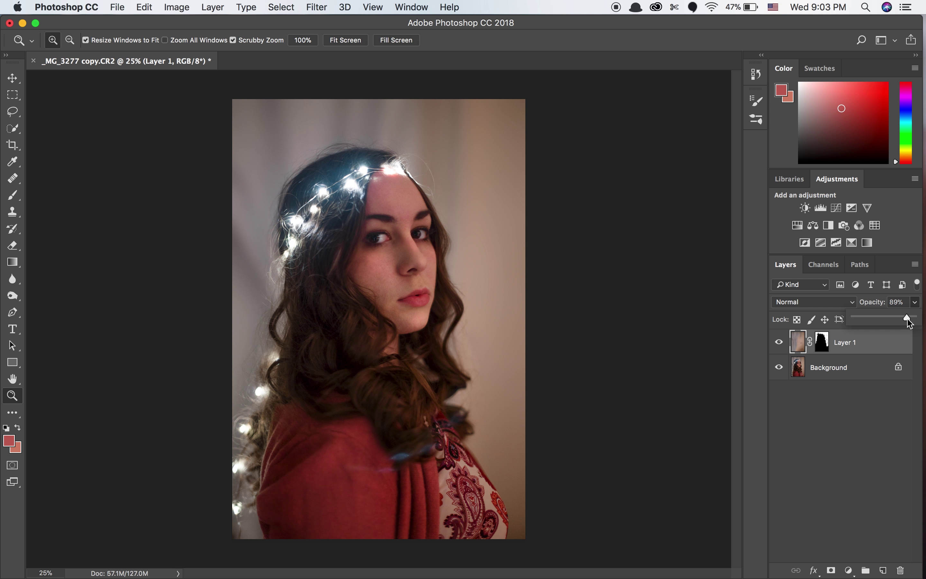
right_click(869, 342)
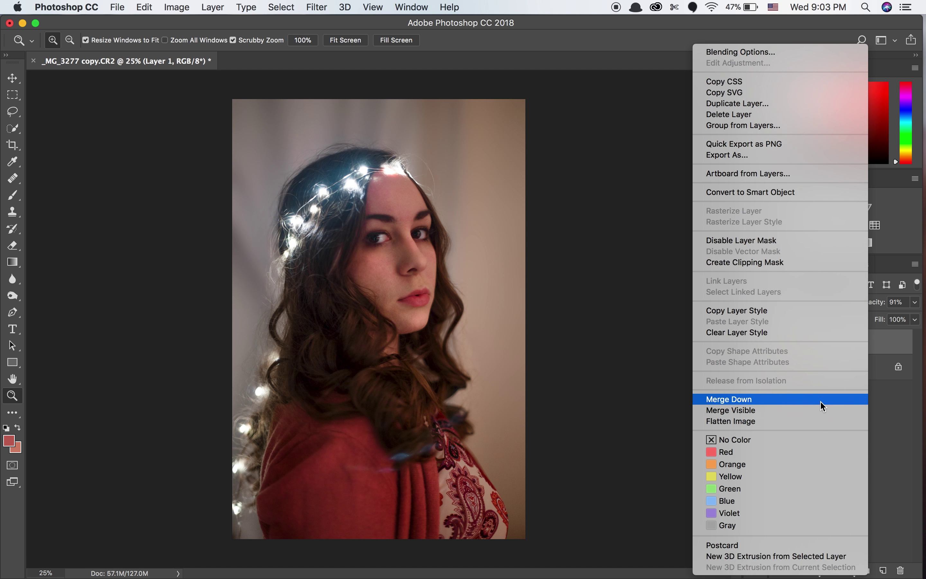
click(820, 402)
click(13, 180)
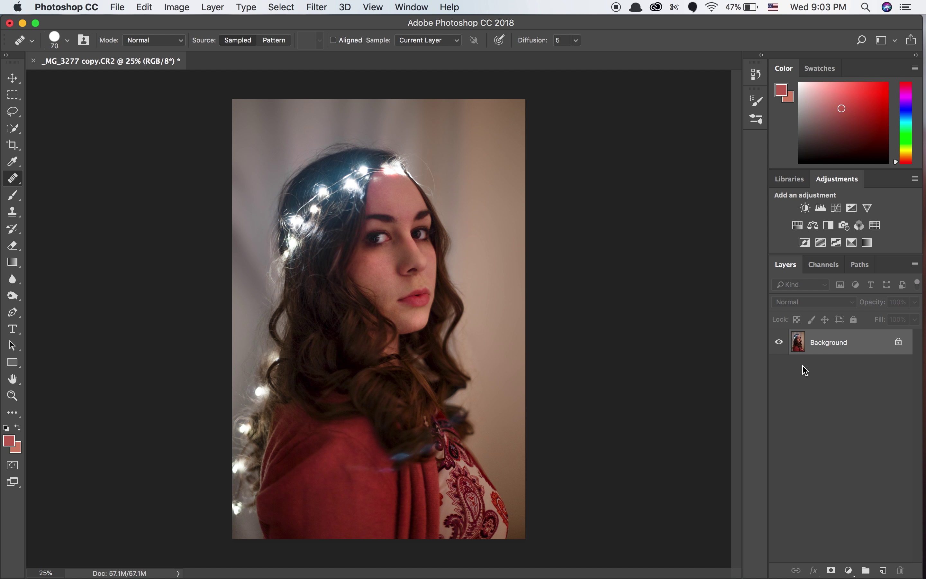
Step: Duplicate the image onto two new layers and apply Surface Blur to the top one with radius 25 and threshold 25
key(super+j)
key(super+j)
click(813, 301)
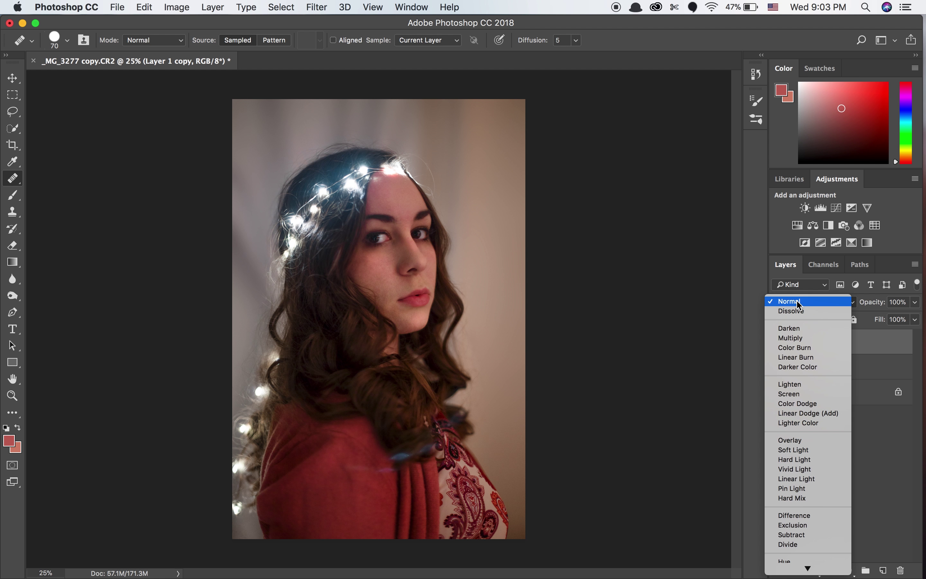
click(759, 376)
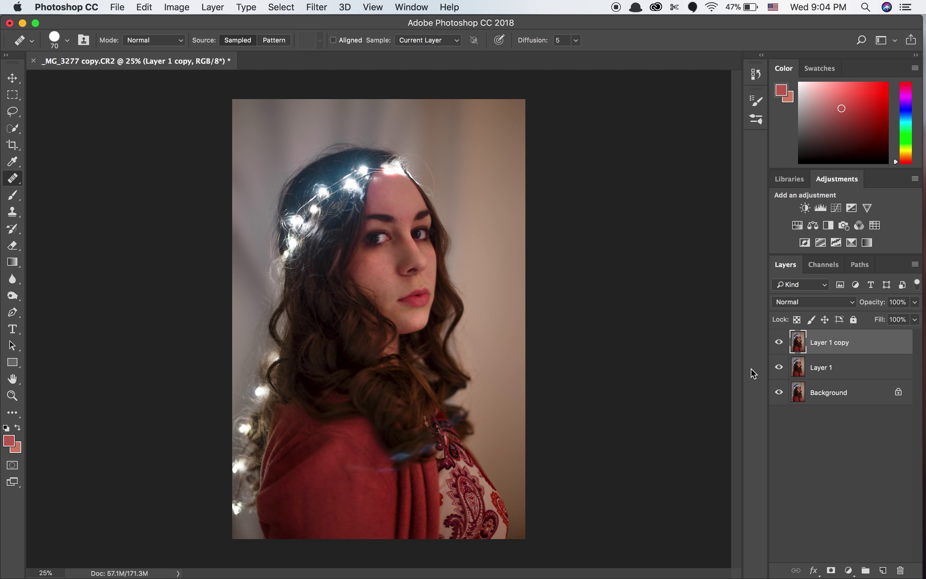
click(308, 6)
click(497, 282)
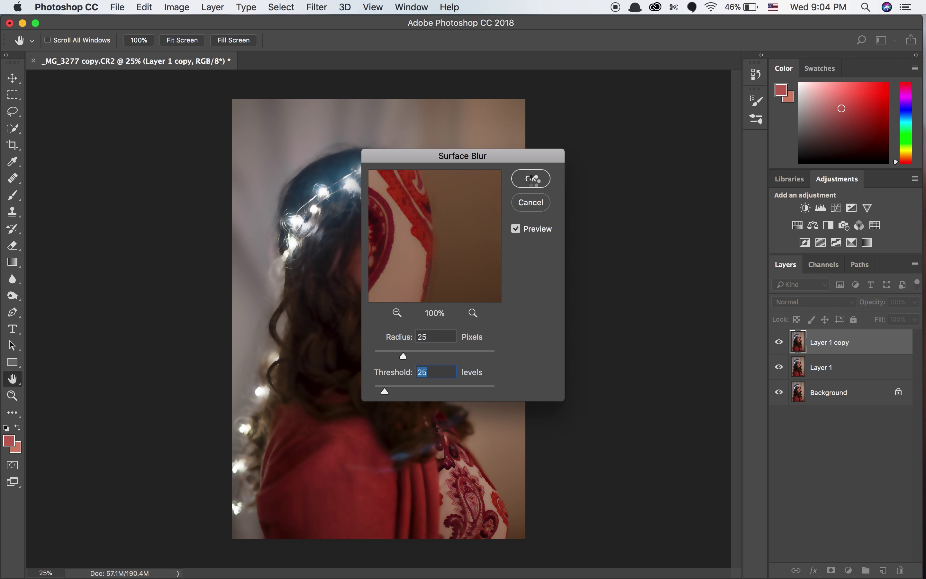
click(531, 178)
Step: Invert the surface-blurred layer, set its blend mode to Vivid Light, and merge it down into the layer beneath
key(super+i)
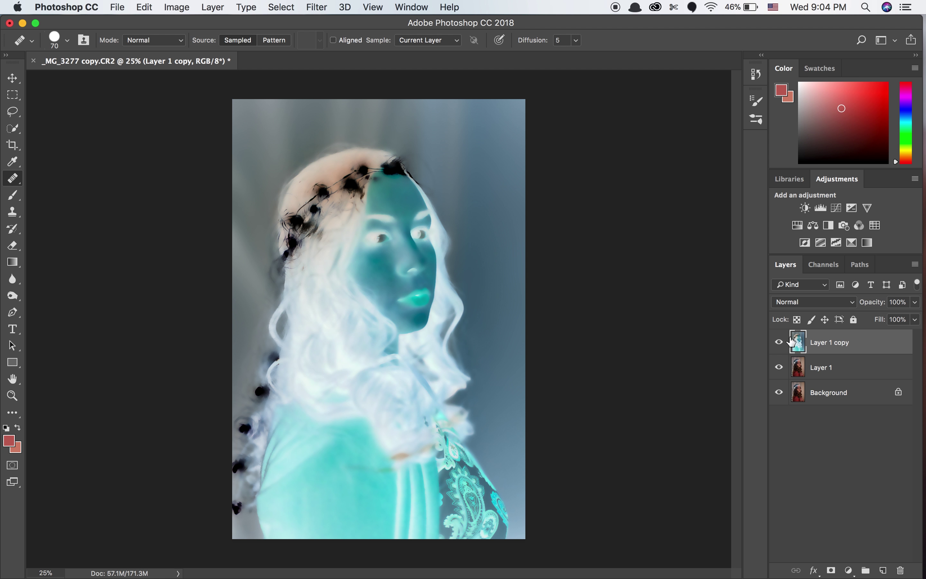
click(794, 302)
click(794, 473)
right_click(823, 346)
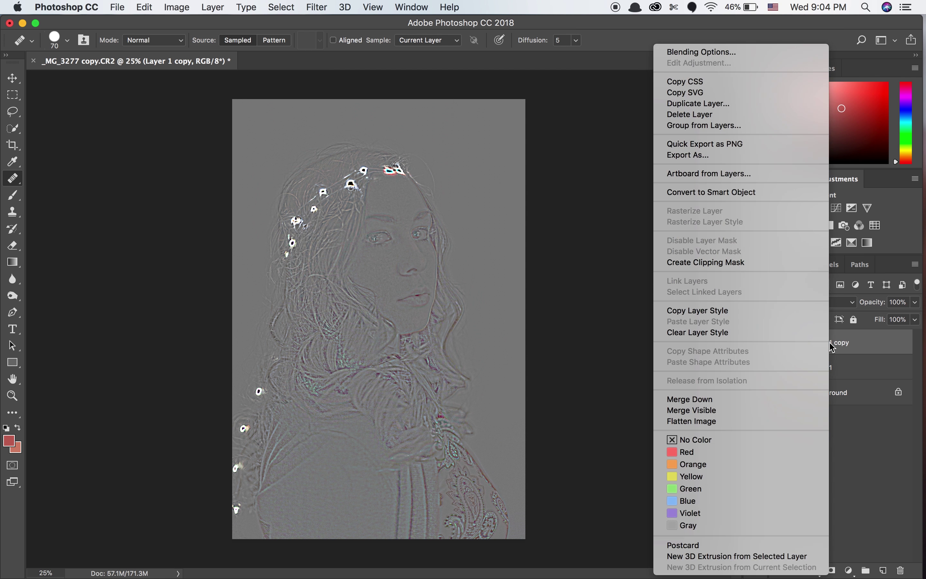
click(764, 396)
Step: Set the gray detail layer's blend mode to Overlay and hide it behind an inverted black layer mask
click(806, 302)
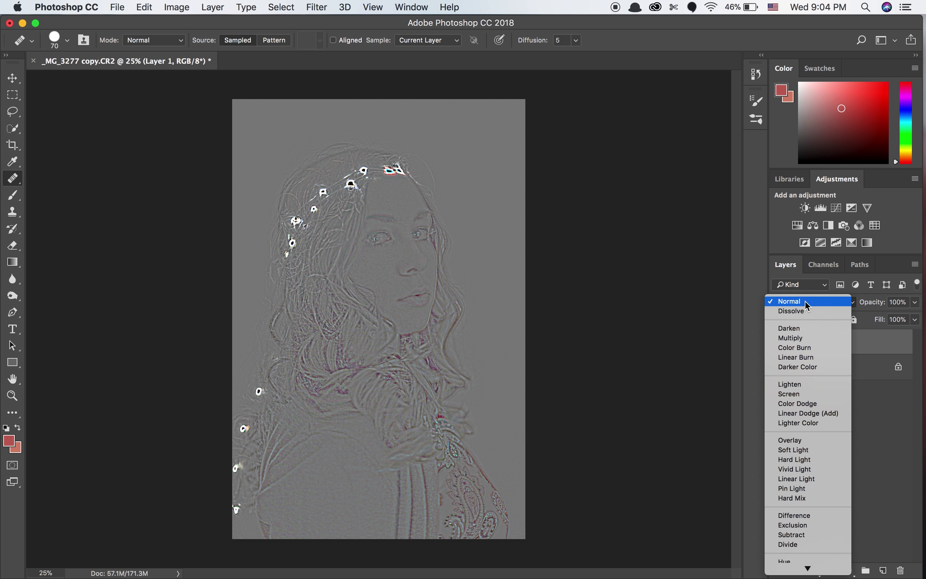
click(790, 441)
click(830, 570)
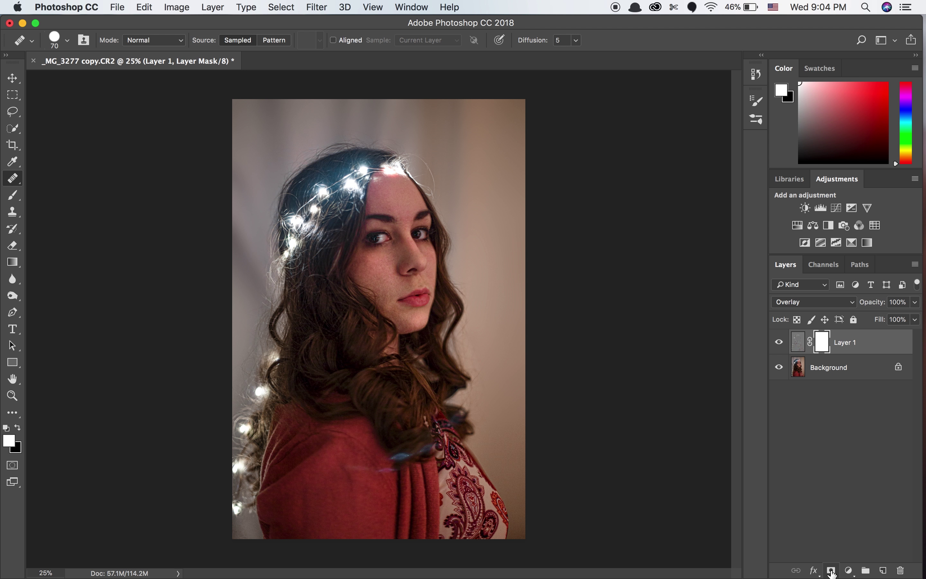
key(super+i)
Step: Paint white on the mask over both eyes to bring out the sharpened detail
key(z)
click(392, 246)
click(392, 246)
key(b)
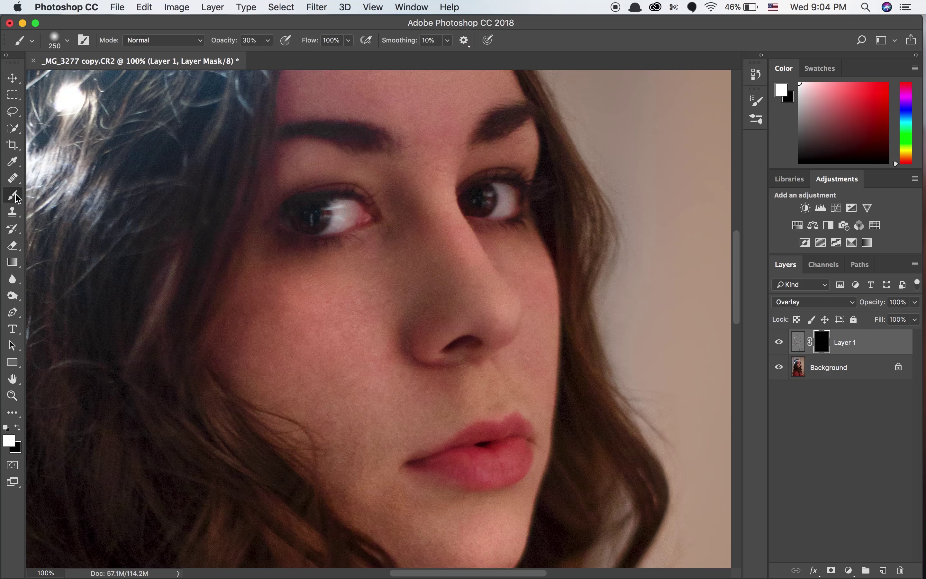
drag(315, 216, 326, 214)
drag(486, 196, 513, 192)
drag(306, 210, 337, 216)
Step: Set the brush opacity to 55% and strengthen the sharpening on the nearer eye with a 175 px brush
key(0)
drag(268, 40, 243, 57)
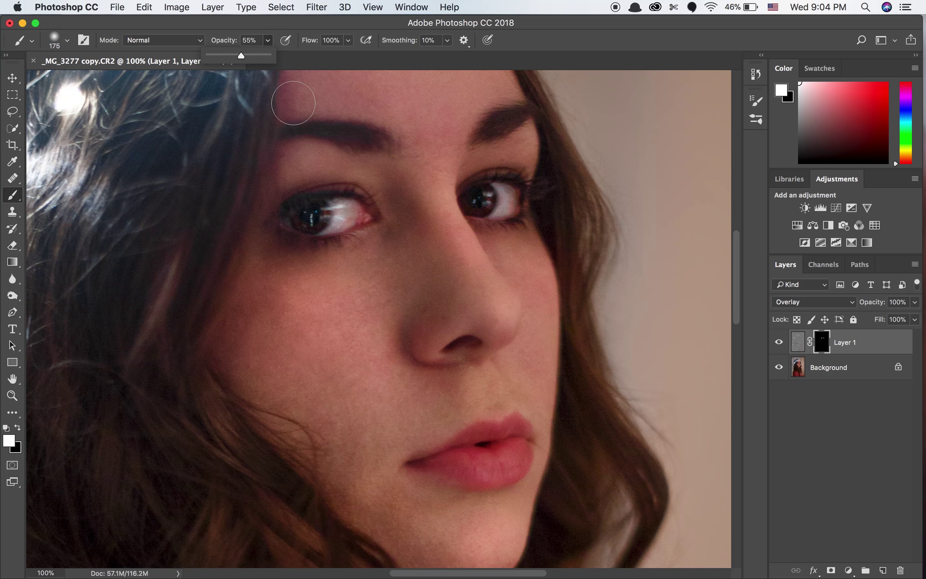
click(314, 206)
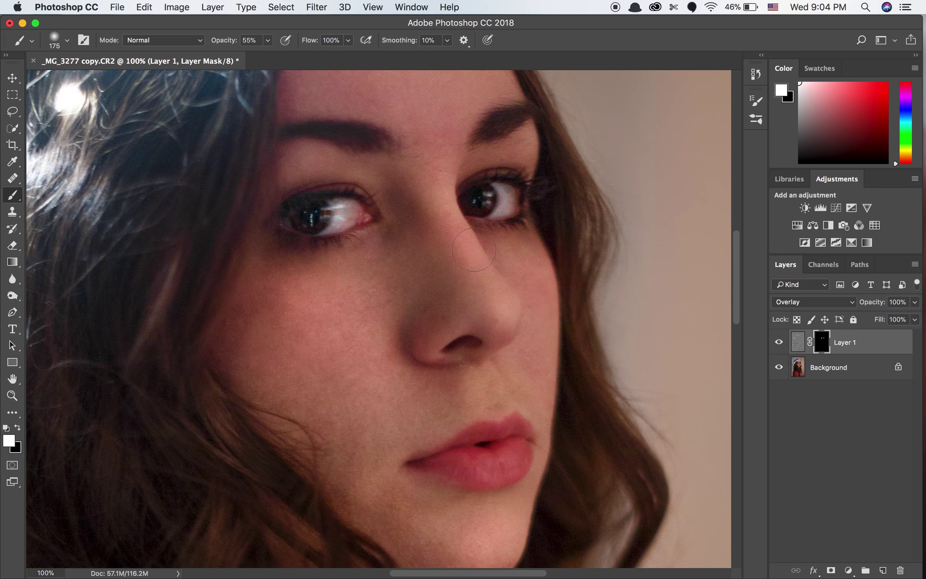
Step: Reduce the brush to 100 px and paint the sharpening mask over the lips at 55% opacity
scroll(495, 189, up, 3)
key(bracketleft)
key(bracketleft)
key(bracketleft)
scroll(497, 436, down, 5)
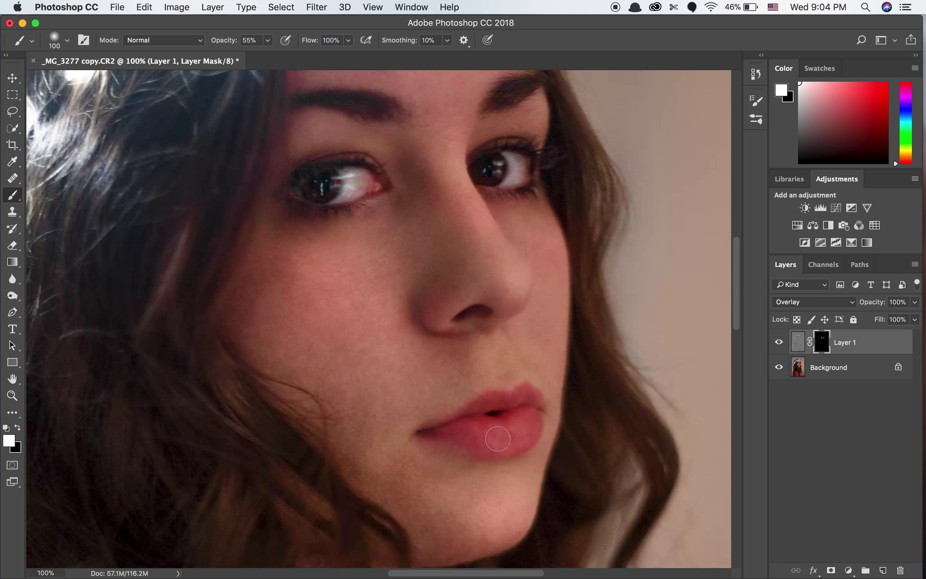
scroll(495, 451, up, 2)
scroll(495, 451, up, 2)
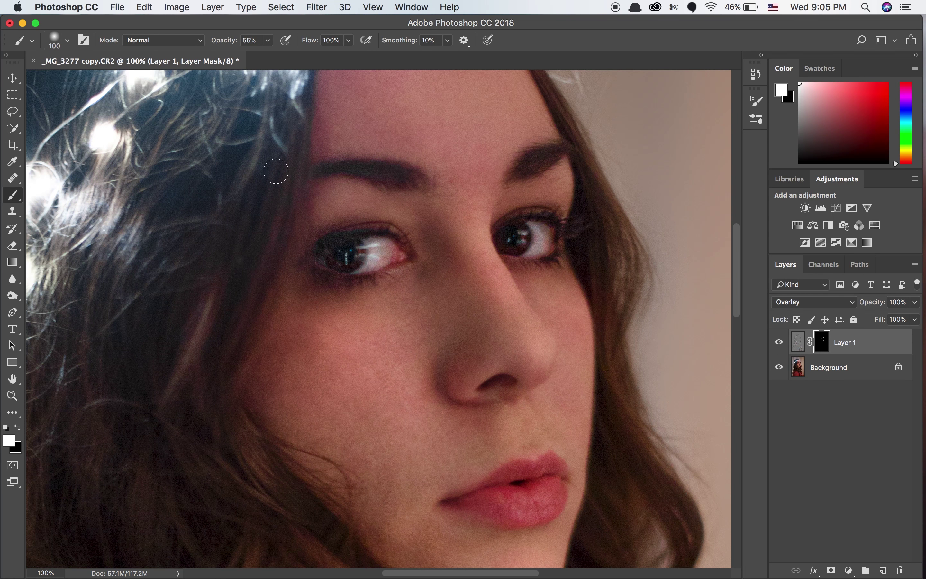